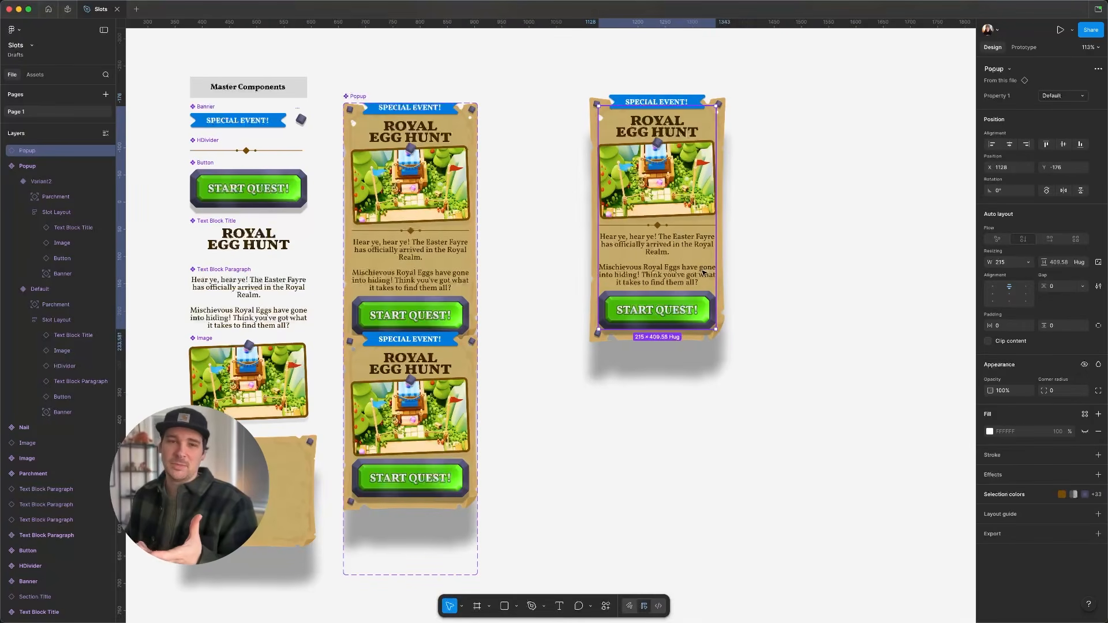
- Undo the popup's Variant2 property switch and the earlier variant creation, back to the single default popup component
{"action": "left_click", "coordinate": [1051, 98]}
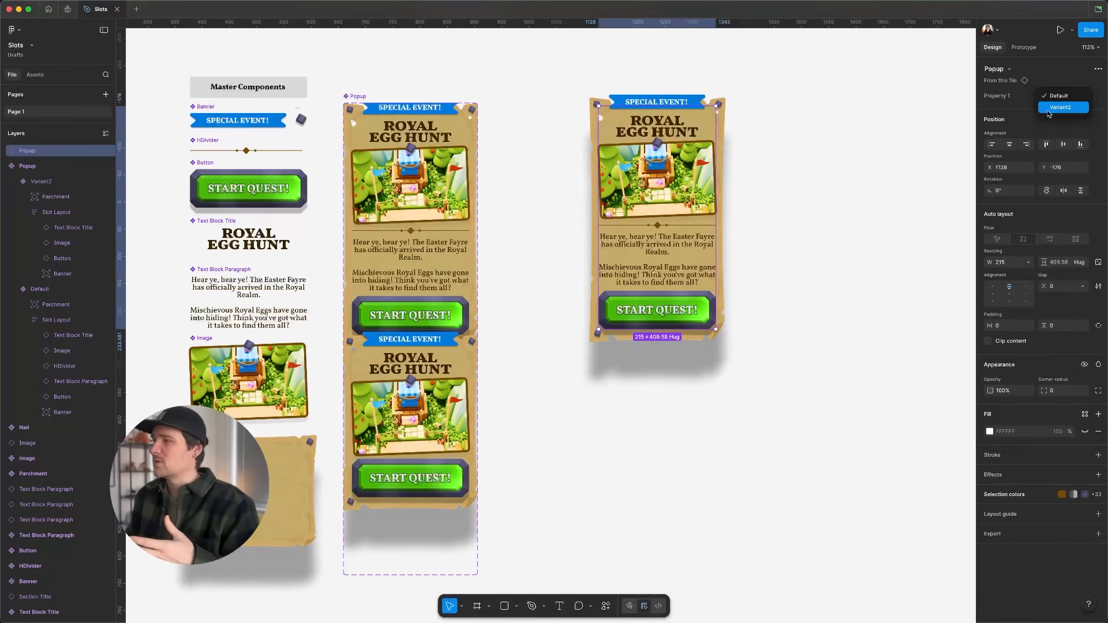
{"action": "left_click", "coordinate": [1049, 114]}
{"action": "key", "text": "super+z"}
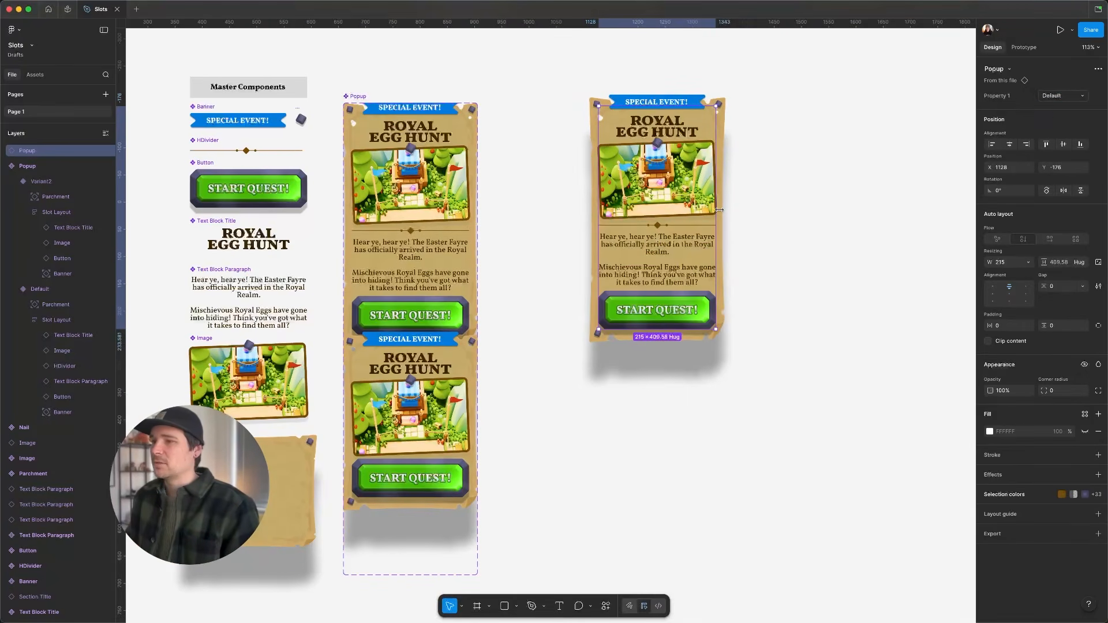
{"action": "key", "text": "super+z"}
{"action": "key", "text": "super+z"}
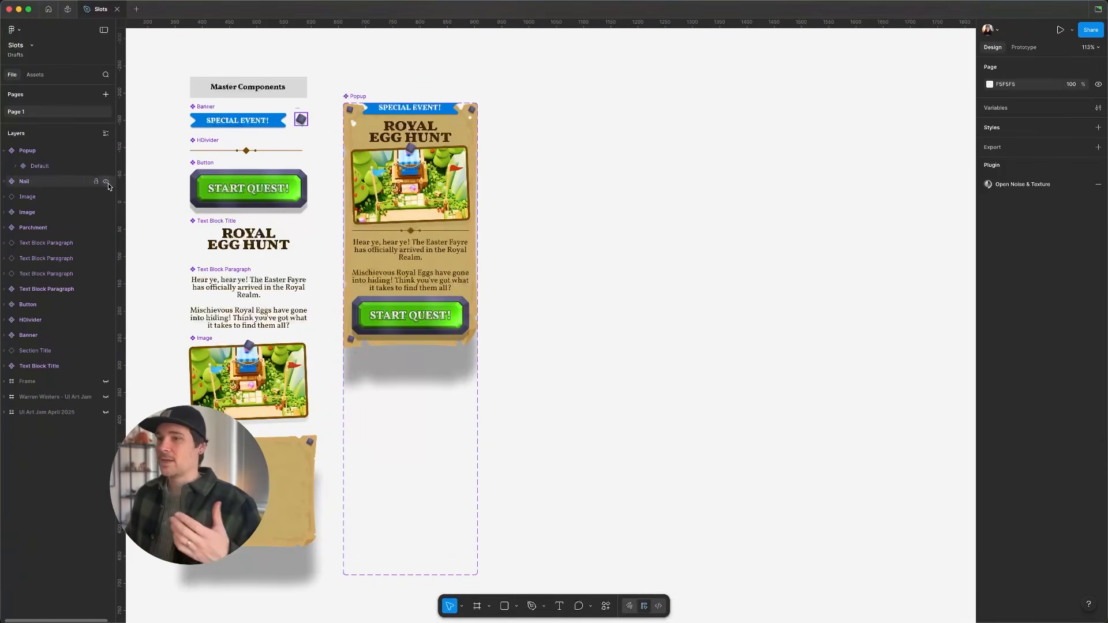
{"action": "left_click", "coordinate": [48, 168]}
{"action": "key", "text": "super+z"}
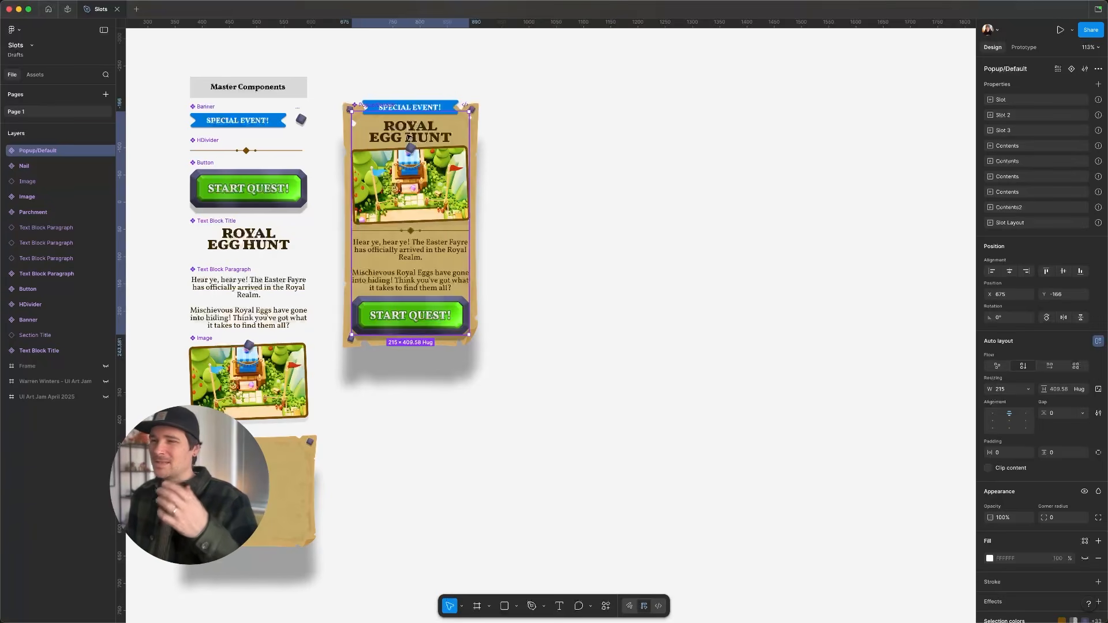
- Duplicate the popup component as an instance placed beside it
{"action": "scroll", "coordinate": [462, 190], "scroll_direction": "left", "scroll_amount": 5}
{"action": "scroll", "coordinate": [461, 190], "scroll_direction": "up", "scroll_amount": 2}
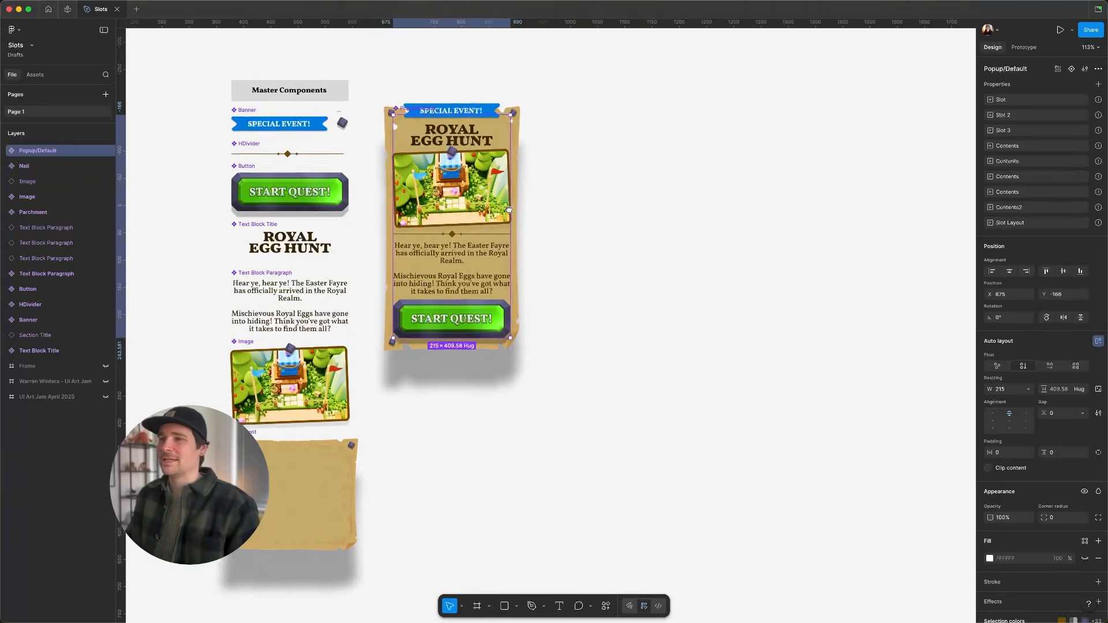
{"action": "scroll", "coordinate": [598, 257], "scroll_direction": "right", "scroll_amount": 5}
{"action": "scroll", "coordinate": [599, 258], "scroll_direction": "down", "scroll_amount": 1}
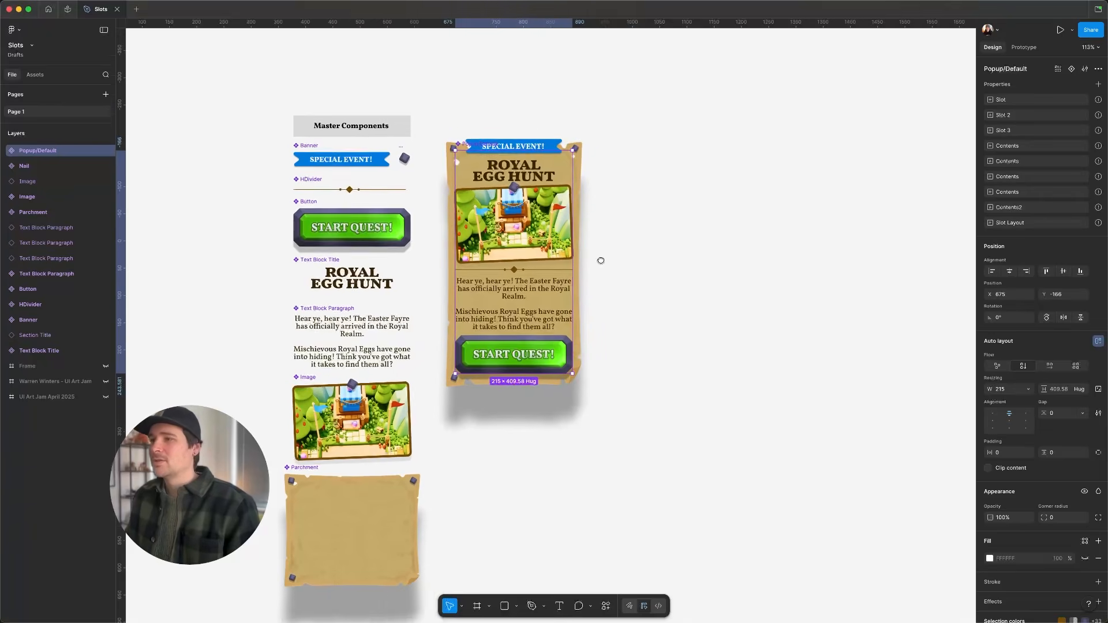
{"action": "left_click_drag", "start_coordinate": [415, 232], "coordinate": [539, 231]}
{"action": "scroll", "coordinate": [594, 231], "scroll_direction": "right", "scroll_amount": 2}
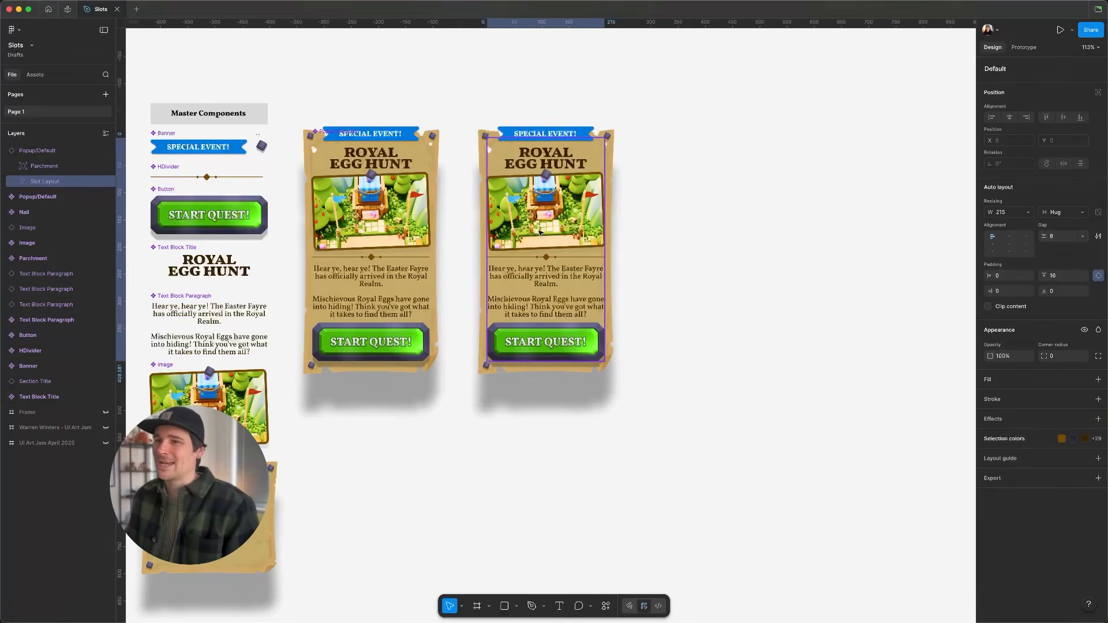
- Try pasting a copy of the button master into the popup instance's paragraph
{"action": "left_click", "coordinate": [209, 215]}
{"action": "double_click", "coordinate": [504, 290]}
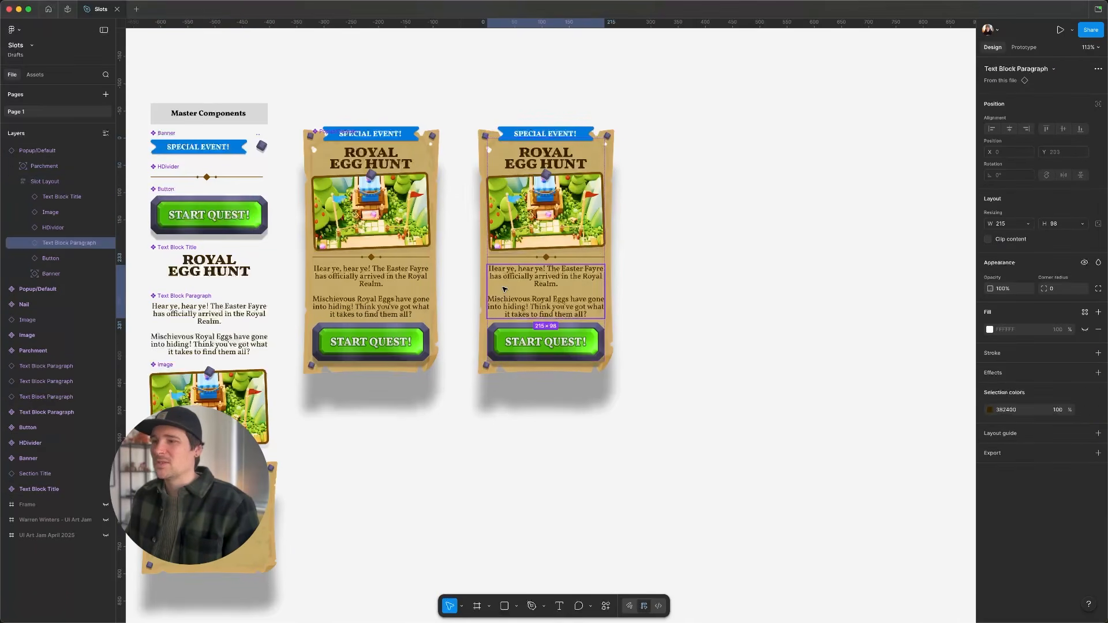
{"action": "key", "text": "super+v"}
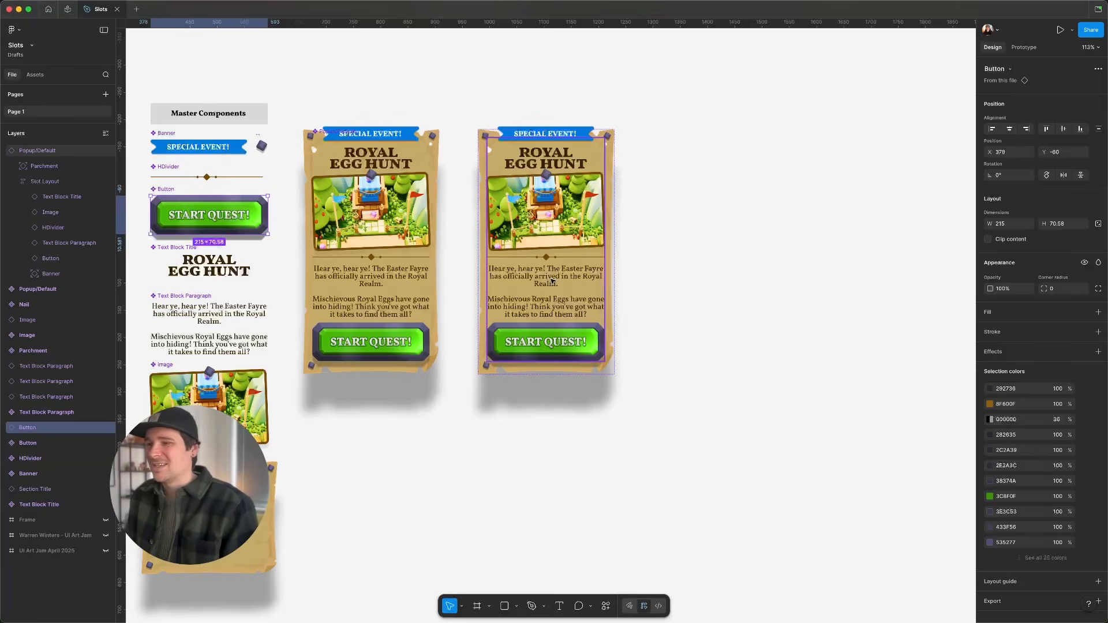
- Try hiding the image and the divider inside the popup instance, then show them again
{"action": "double_click", "coordinate": [552, 281]}
{"action": "left_click", "coordinate": [543, 243]}
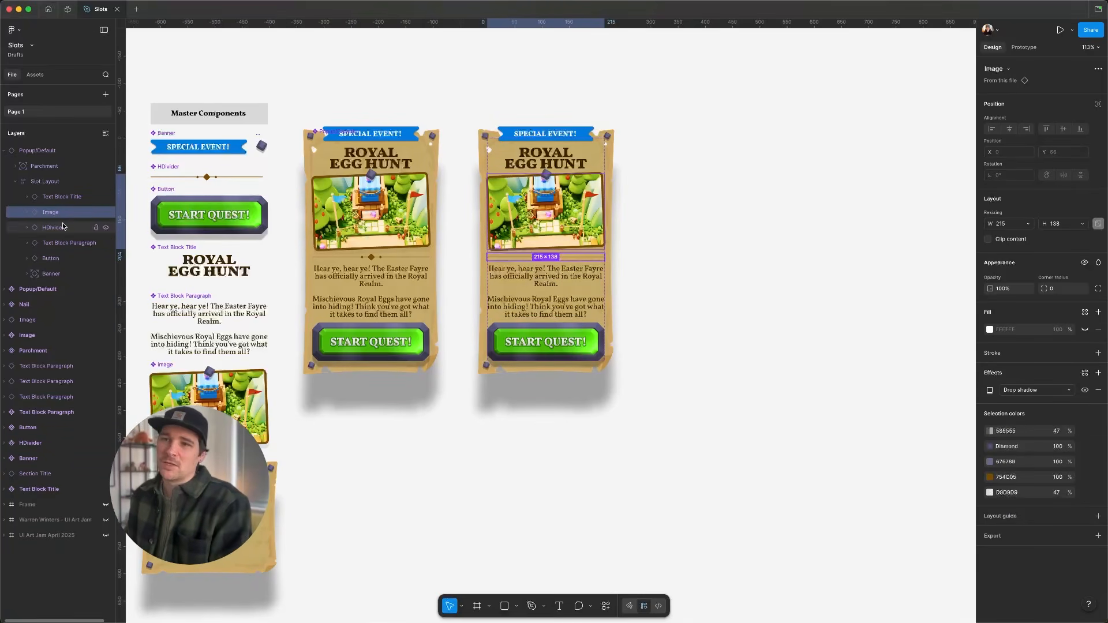
{"action": "key", "text": "super+shift+h"}
{"action": "left_click", "coordinate": [106, 227]}
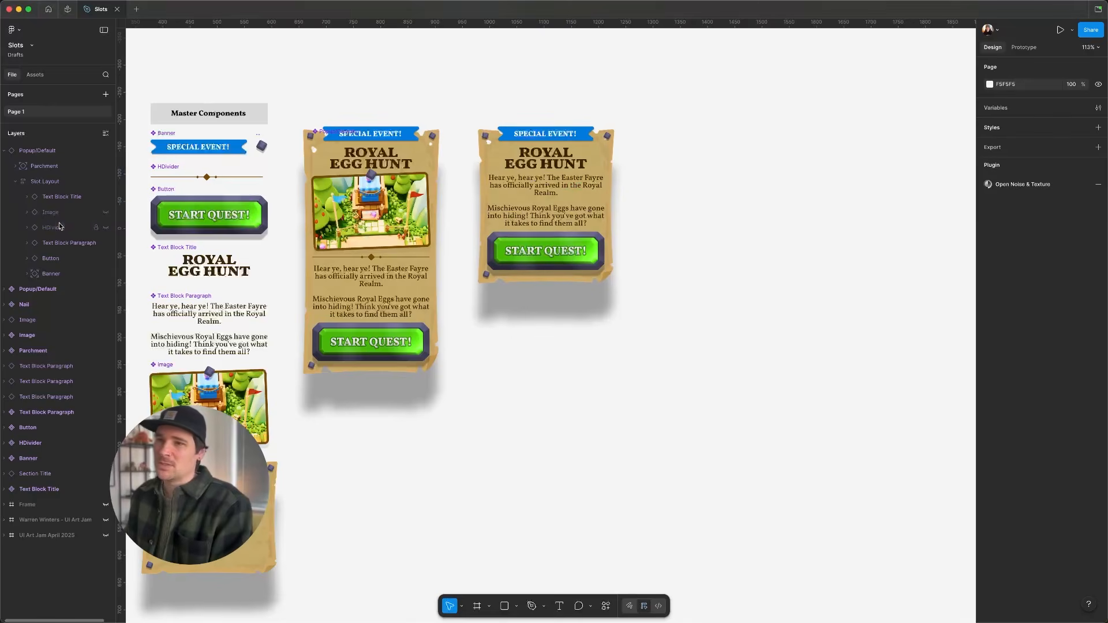
{"action": "left_click", "coordinate": [105, 213]}
{"action": "left_click", "coordinate": [105, 228]}
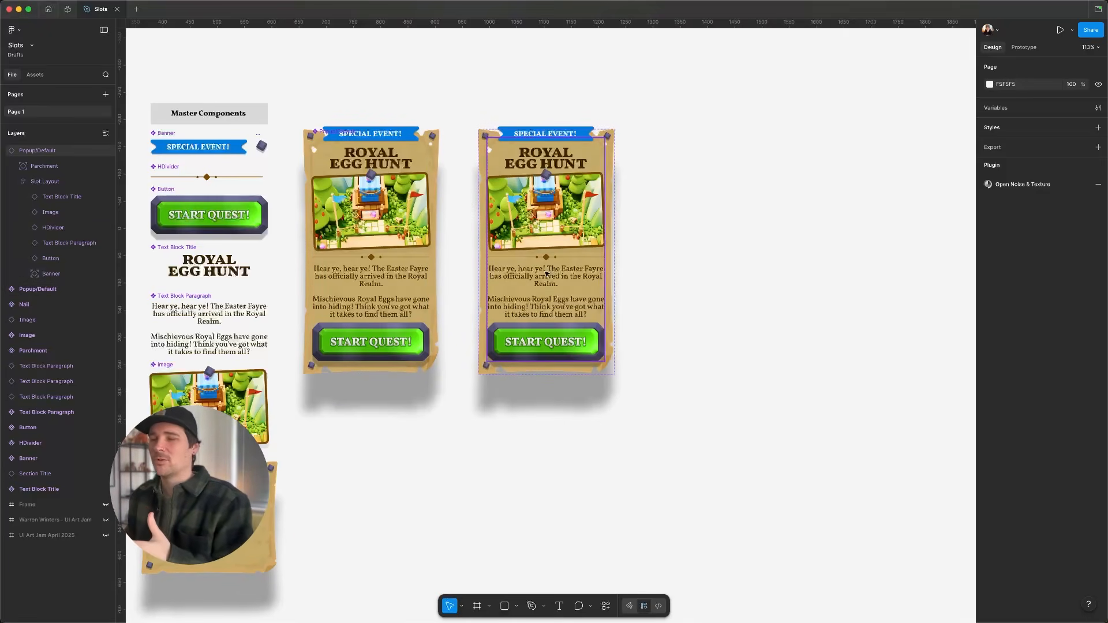
- Detach the popup instance from its component
{"action": "left_click", "coordinate": [555, 293]}
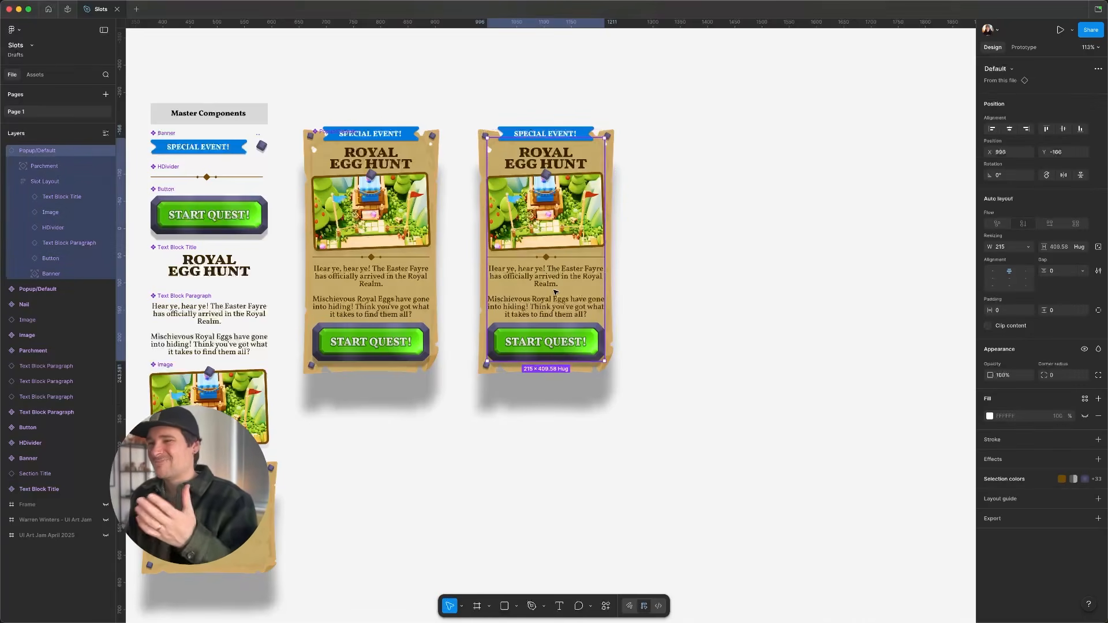
{"action": "right_click", "coordinate": [555, 293]}
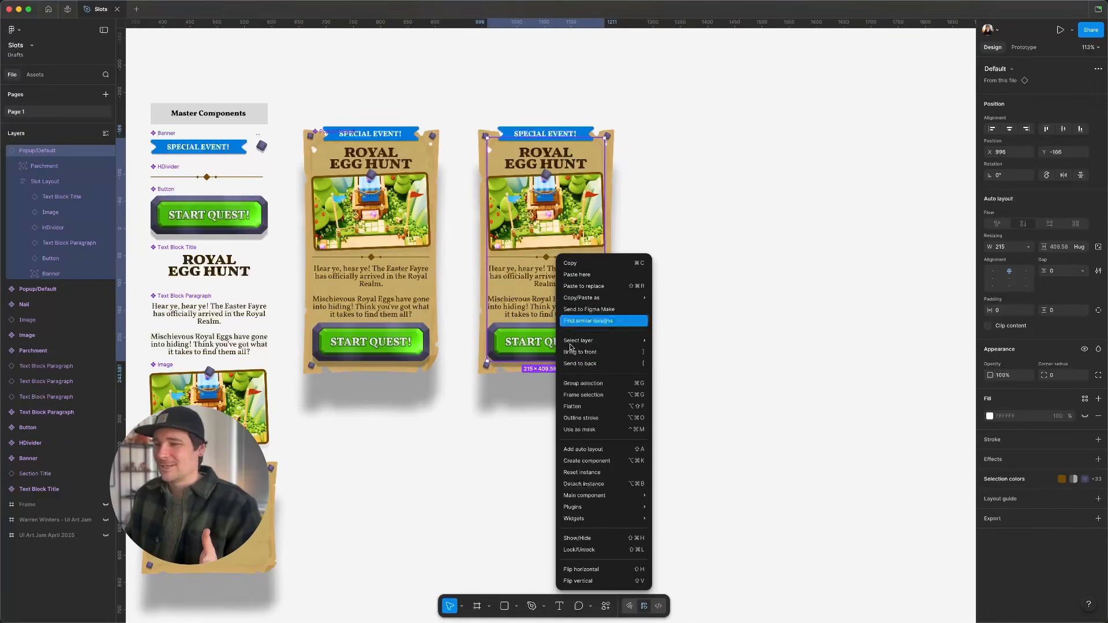
{"action": "left_click", "coordinate": [587, 489]}
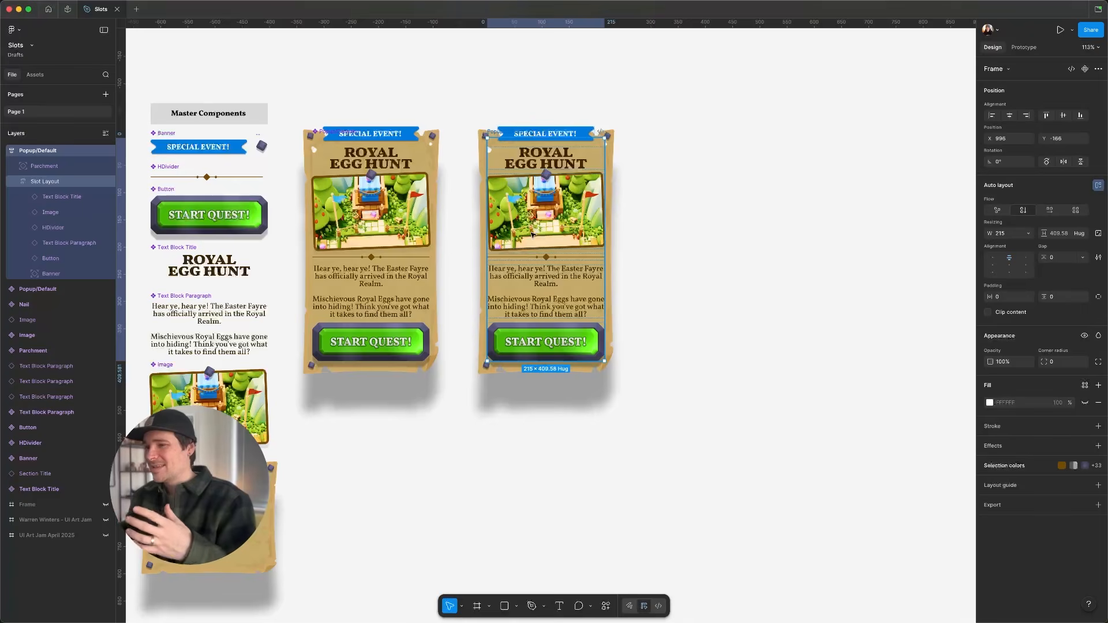
- Remove the paragraph, divider and image from the detached popup copy
{"action": "double_click", "coordinate": [541, 284]}
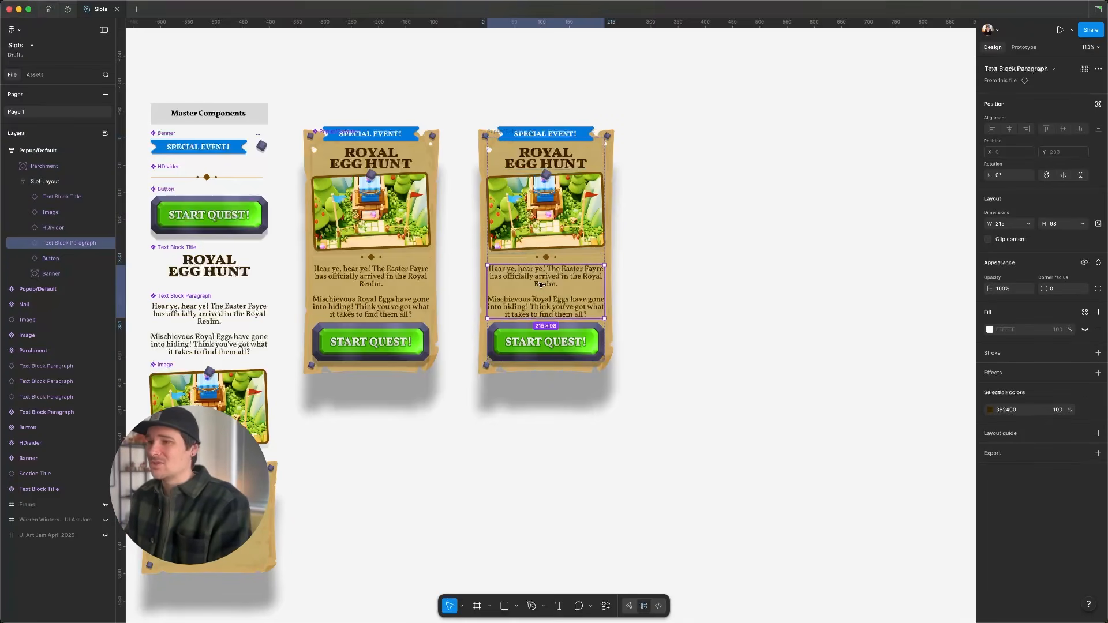
{"action": "key", "text": "Delete"}
{"action": "left_click", "coordinate": [548, 259]}
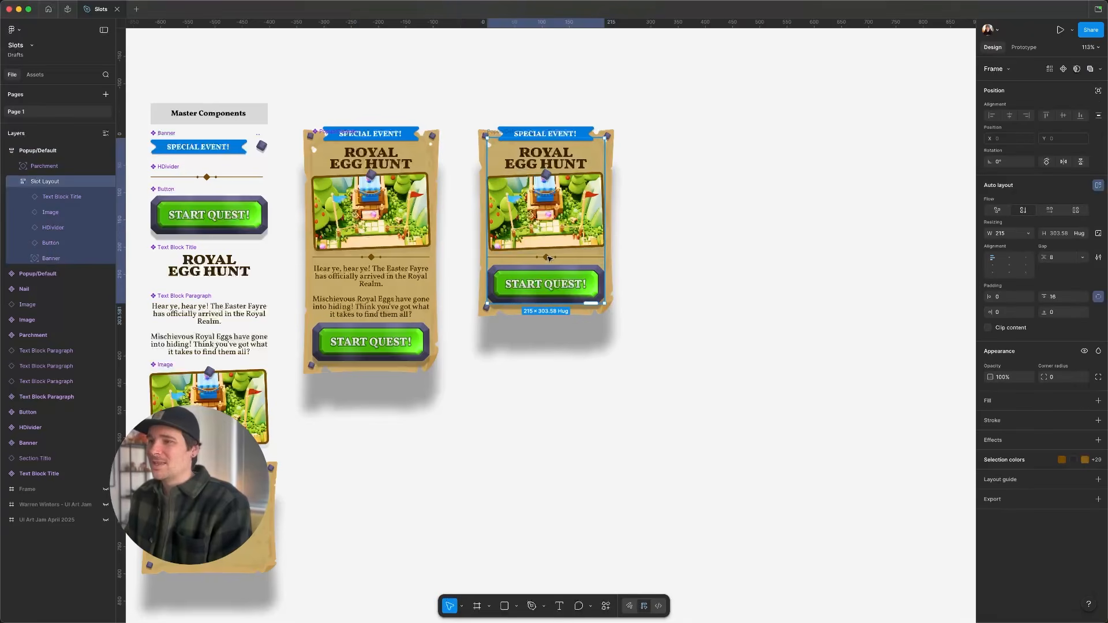
{"action": "left_click", "coordinate": [548, 259]}
{"action": "key", "text": "Delete"}
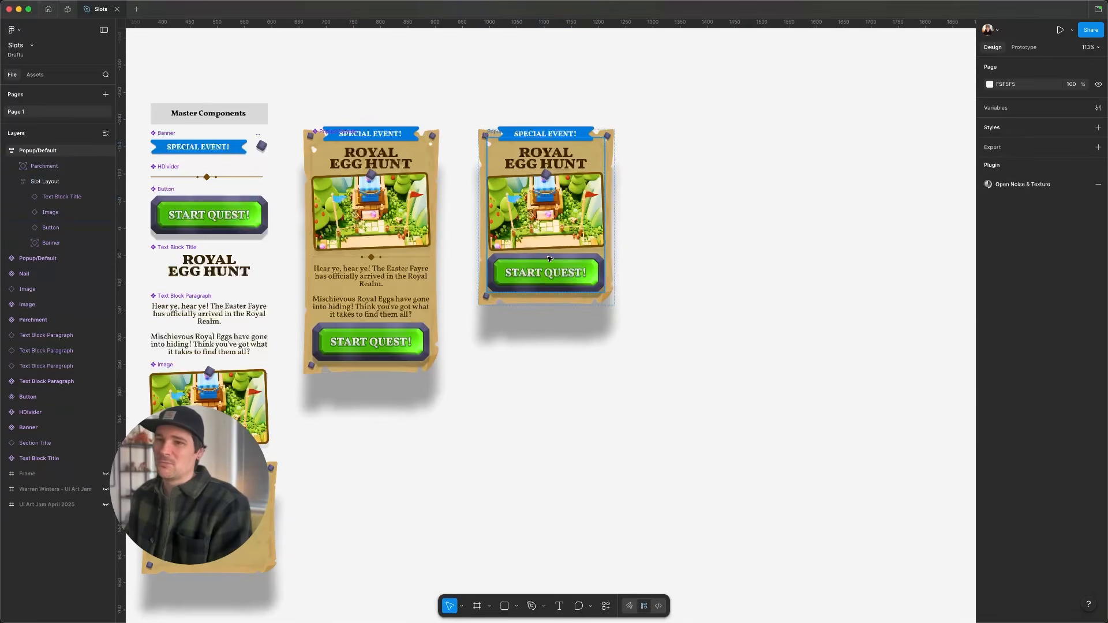
{"action": "double_click", "coordinate": [545, 228]}
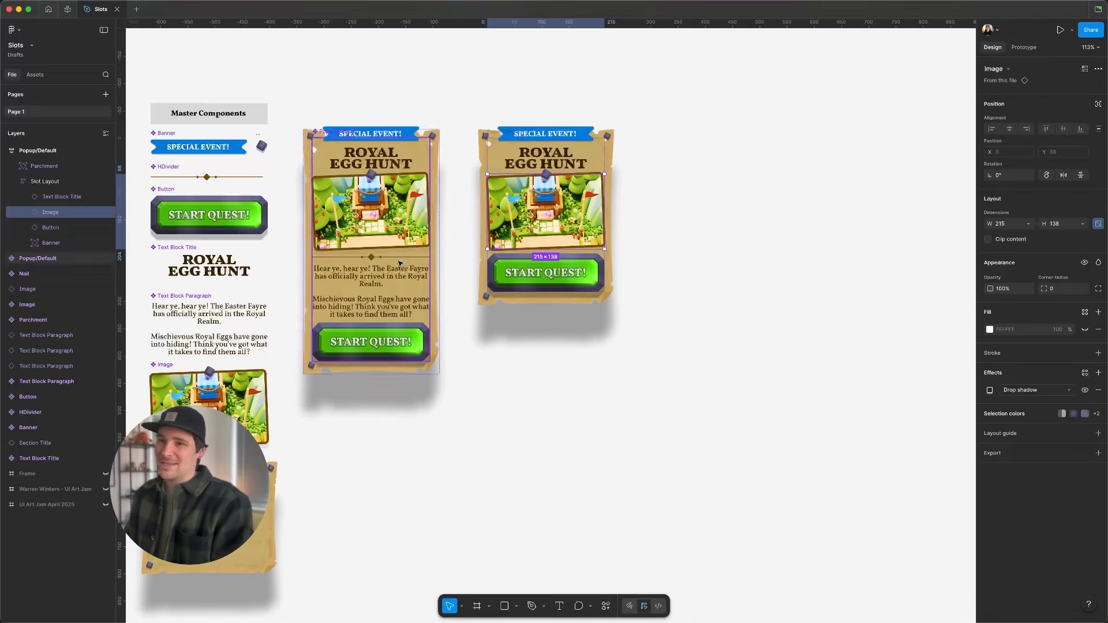
{"action": "key", "text": "Delete"}
- Paste a Text Block Paragraph into the detached copy's slot layout and move it up below the title
{"action": "left_click", "coordinate": [235, 316]}
{"action": "left_click", "coordinate": [531, 231]}
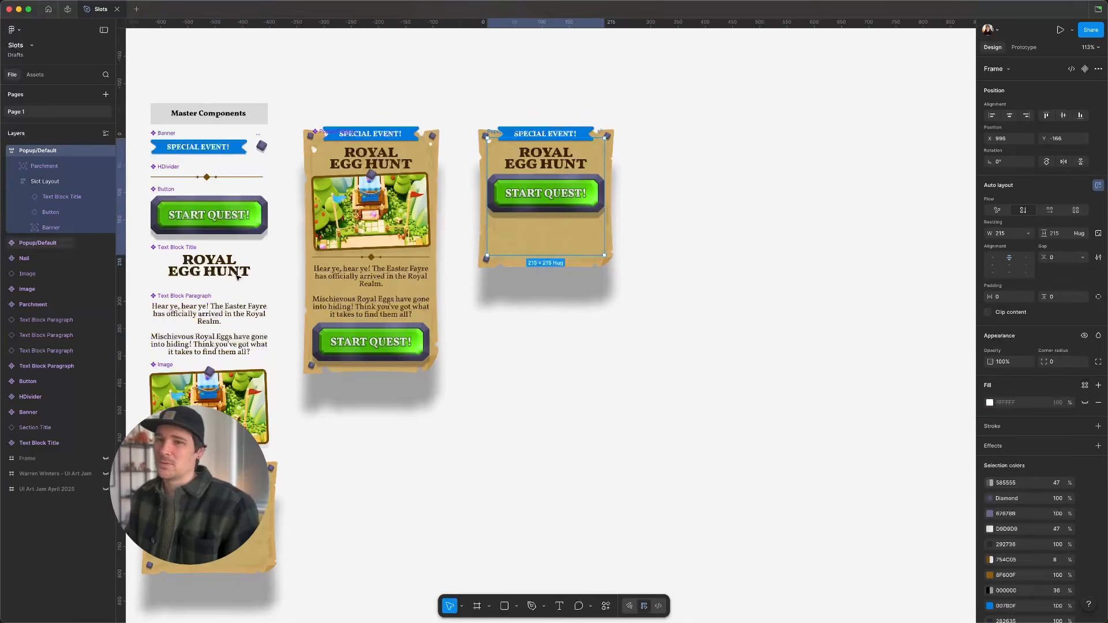
{"action": "key", "text": "ctrl+v"}
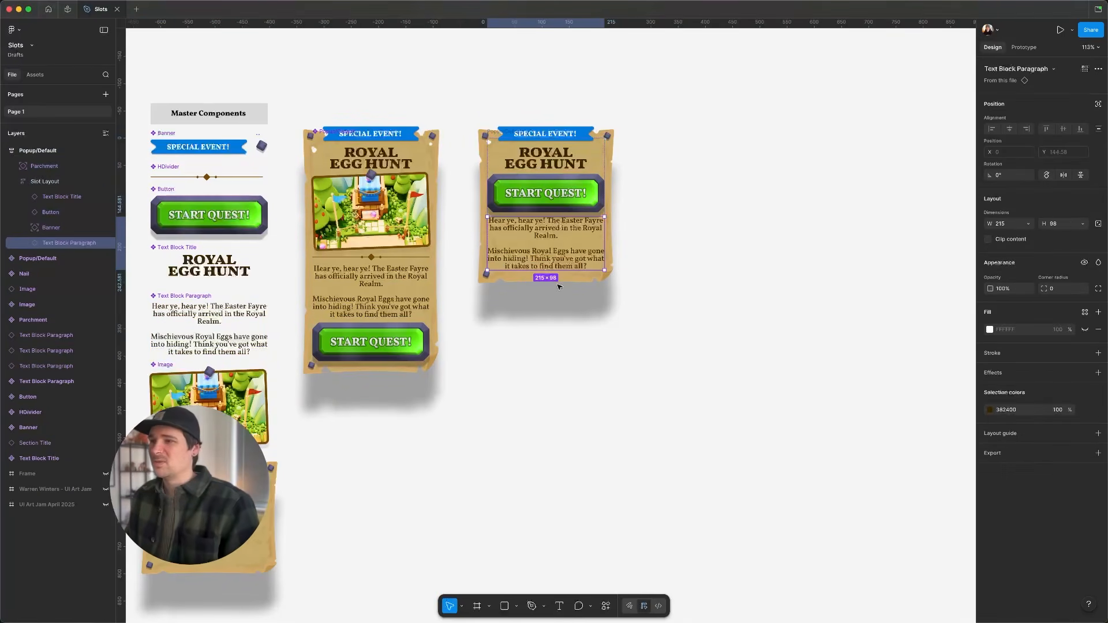
{"action": "key", "text": "Up"}
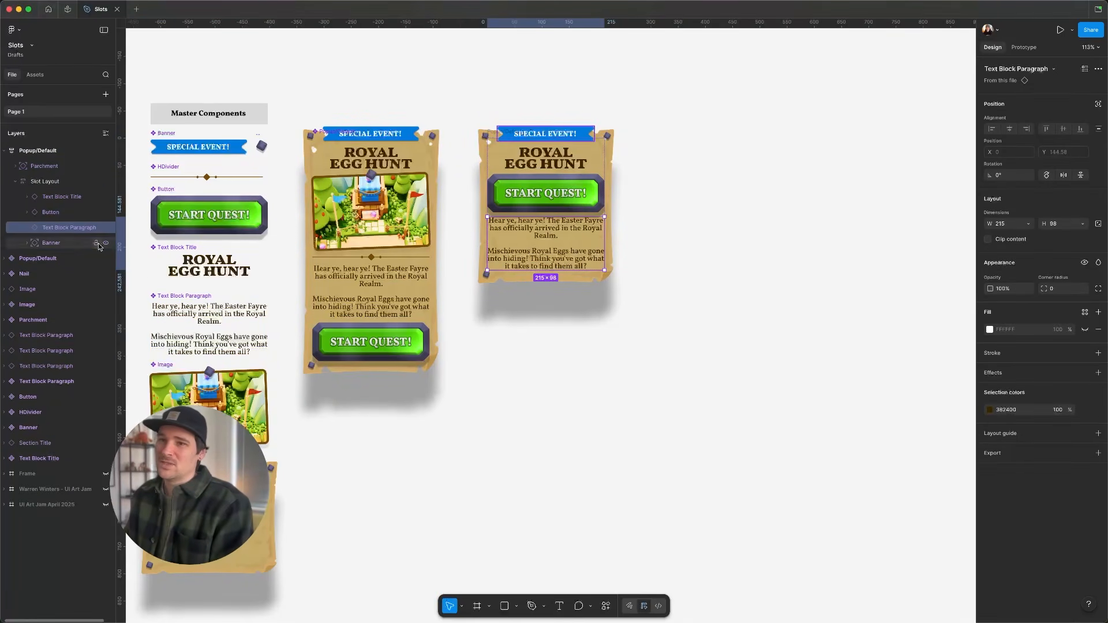
{"action": "key", "text": "Up"}
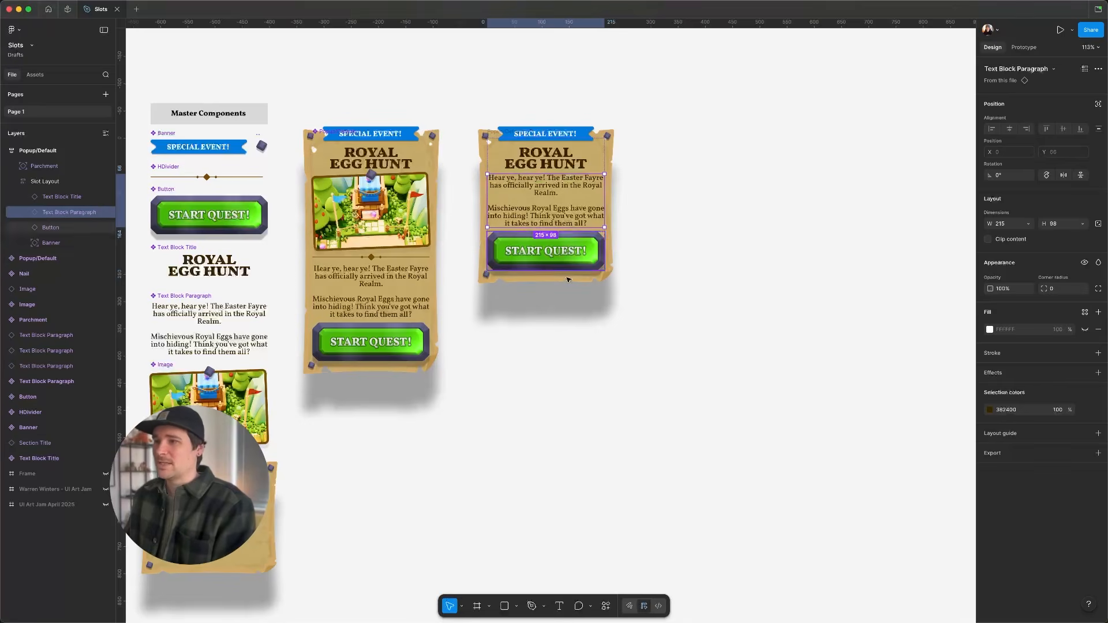
- Delete the detached popup copy from the canvas
{"action": "left_click", "coordinate": [691, 311]}
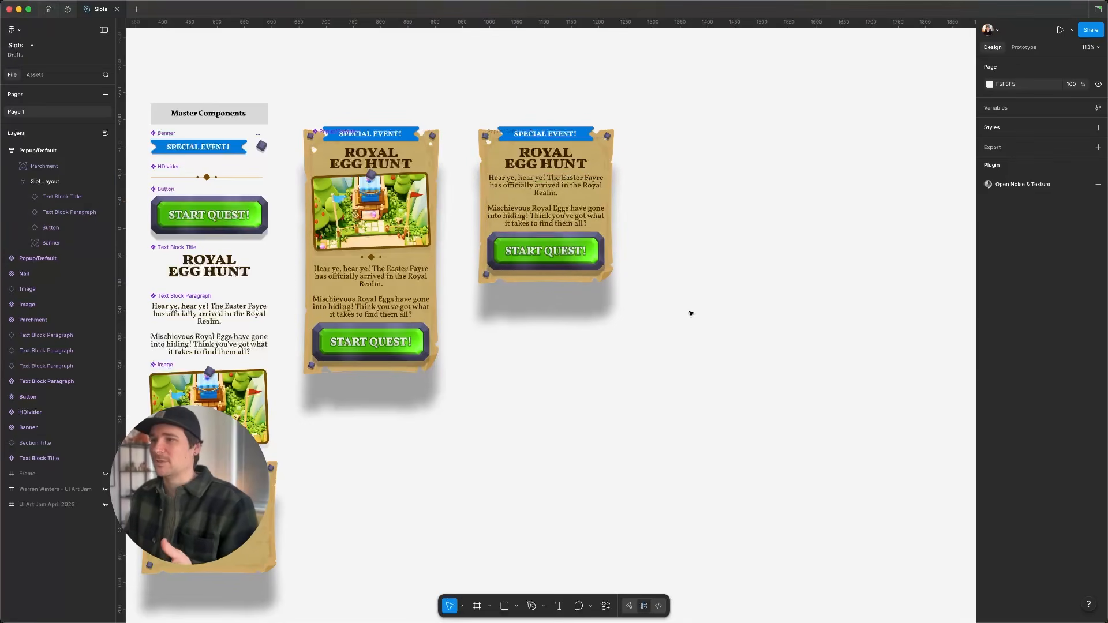
{"action": "left_click", "coordinate": [576, 183]}
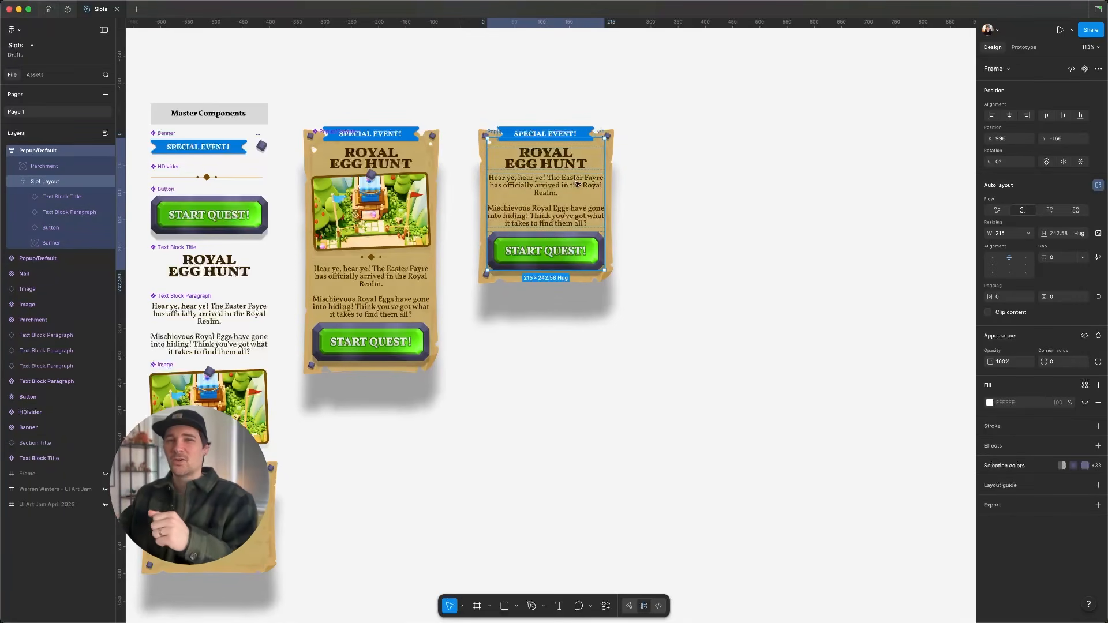
{"action": "left_click", "coordinate": [359, 248]}
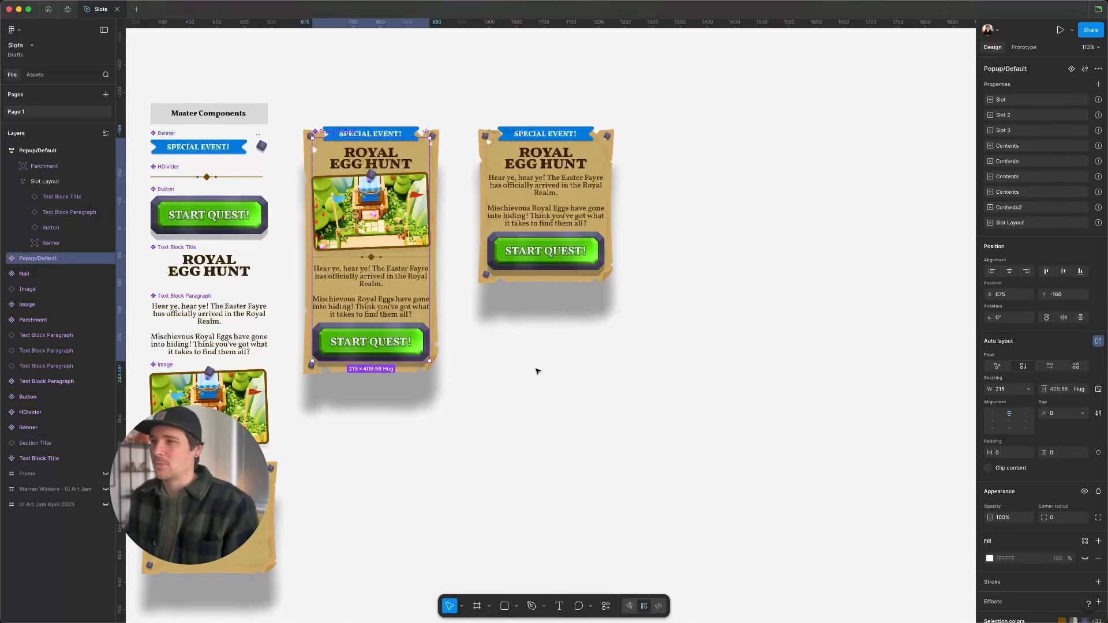
{"action": "double_click", "coordinate": [569, 176]}
{"action": "key", "text": "Delete"}
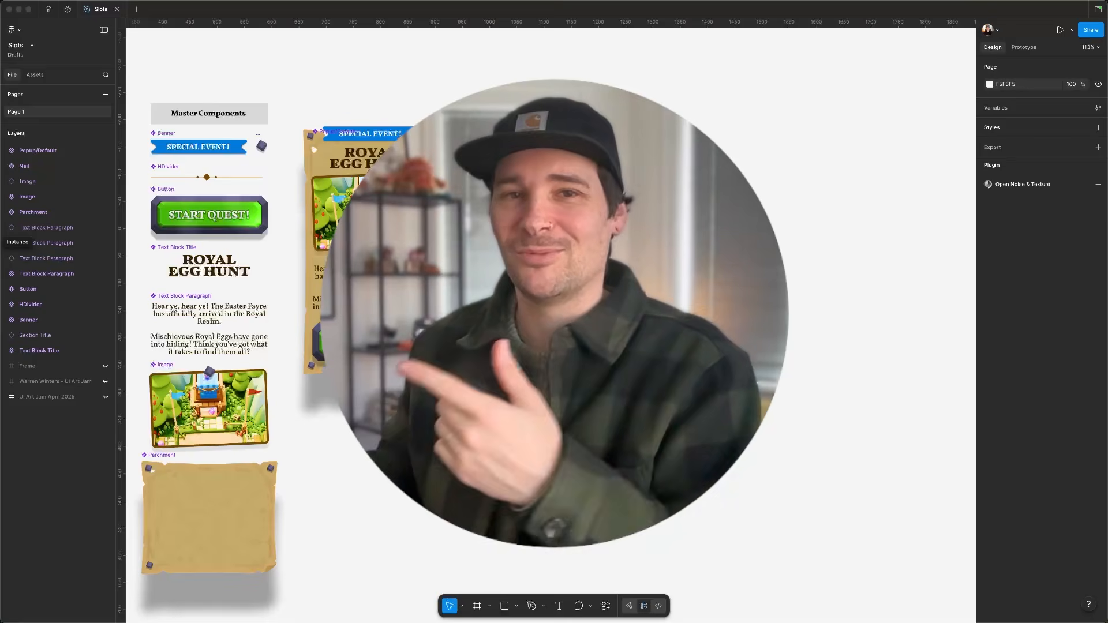
- Delete all content layers, from Text Block Title to Banner, inside the popup component's Slot Layout
{"action": "left_click", "coordinate": [371, 231]}
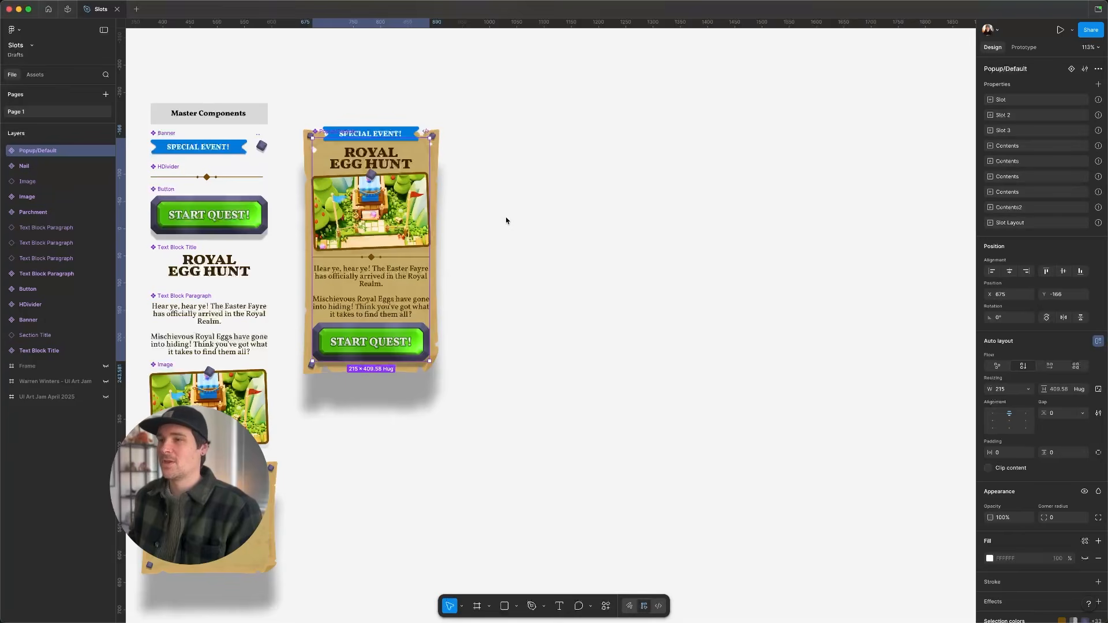
{"action": "scroll", "coordinate": [345, 263], "scroll_direction": "up", "scroll_amount": 1}
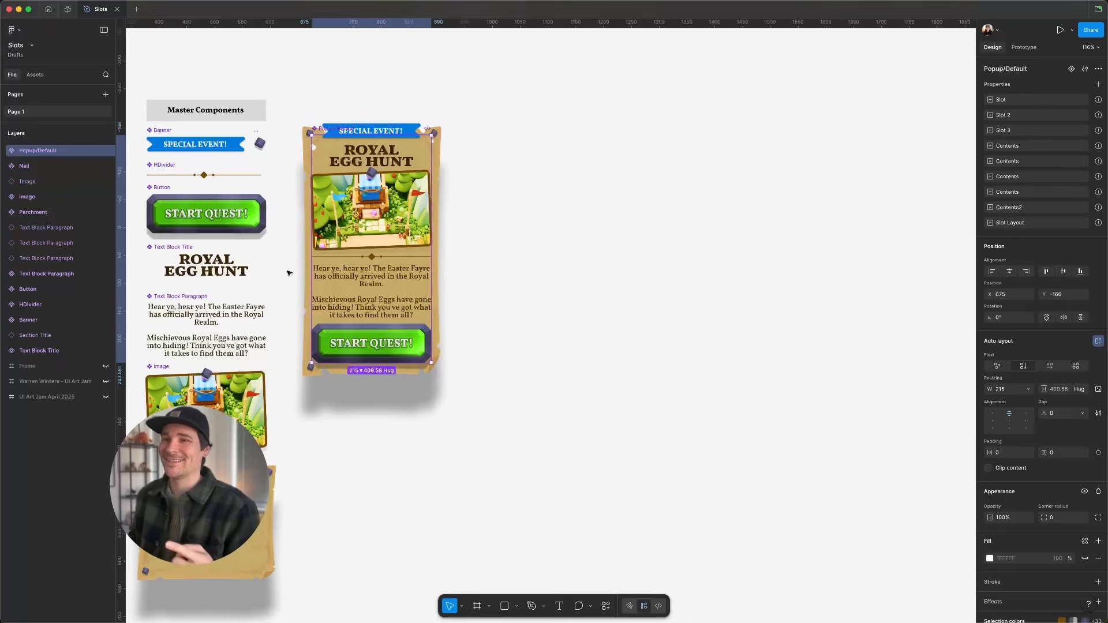
{"action": "left_click", "coordinate": [5, 150]}
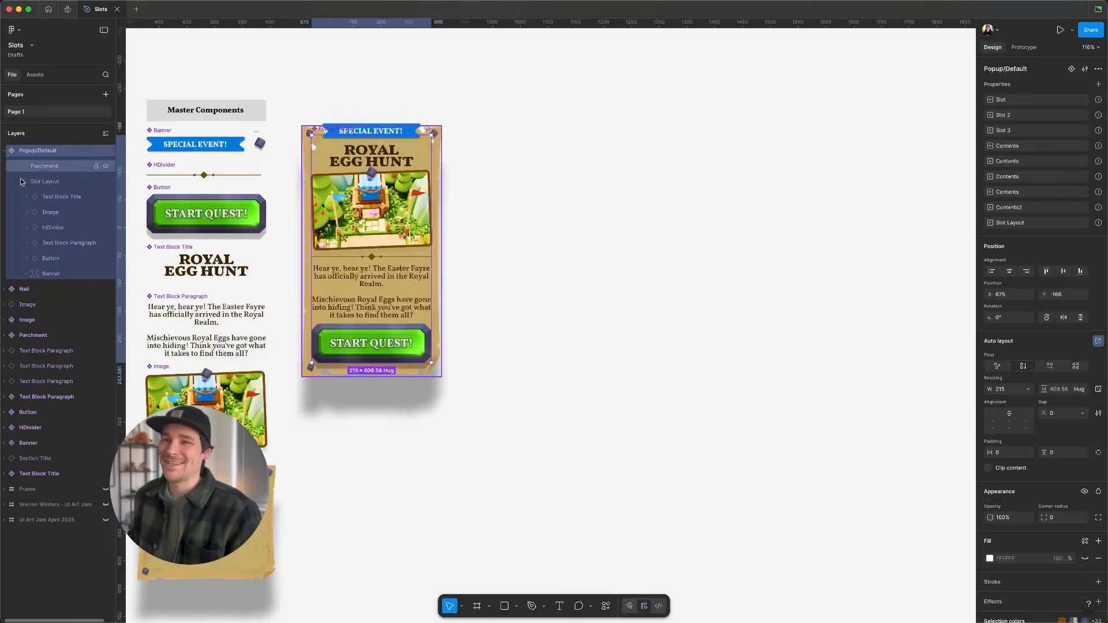
{"action": "left_click", "coordinate": [55, 196]}
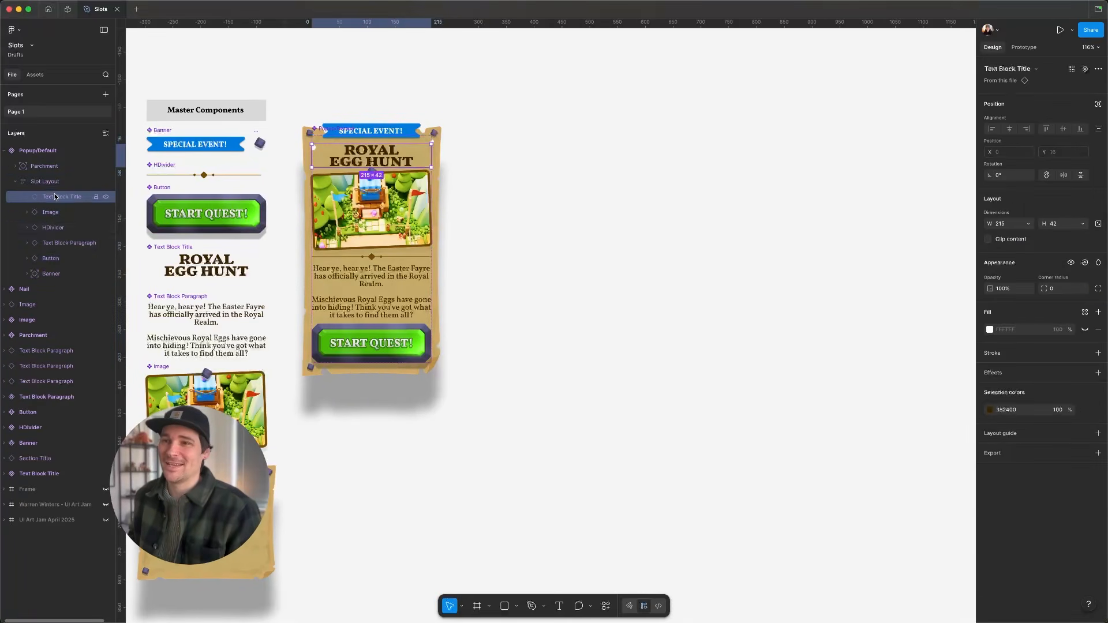
{"action": "left_click", "coordinate": [57, 274], "text": "shift"}
{"action": "key", "text": "Delete"}
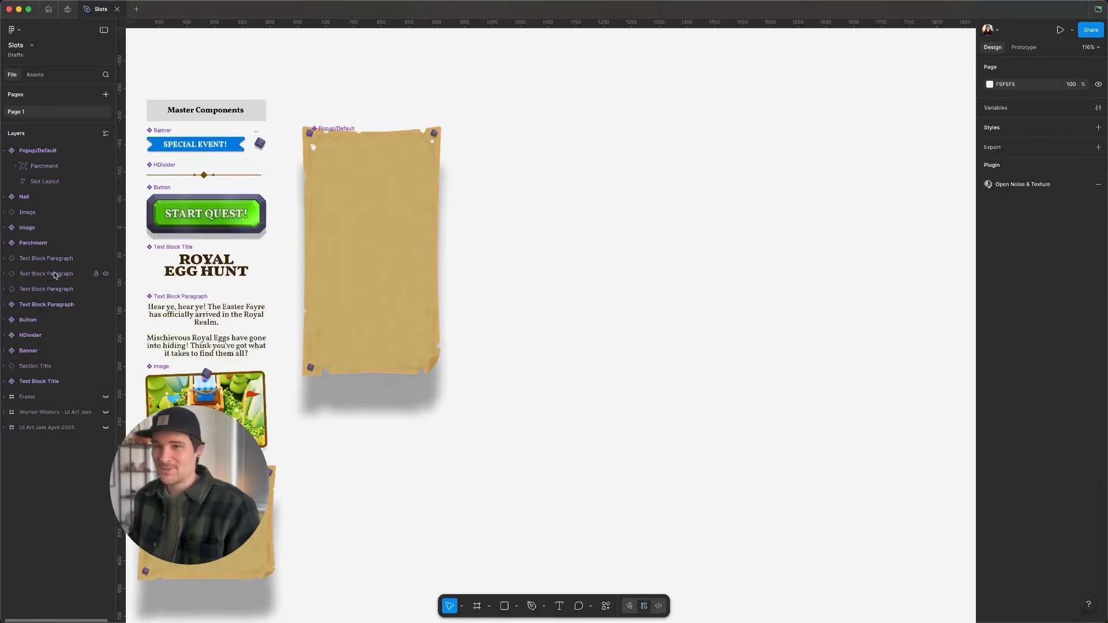
- Delete the empty Slot Layout frame from the popup component, leaving only the parchment
{"action": "left_click", "coordinate": [49, 183]}
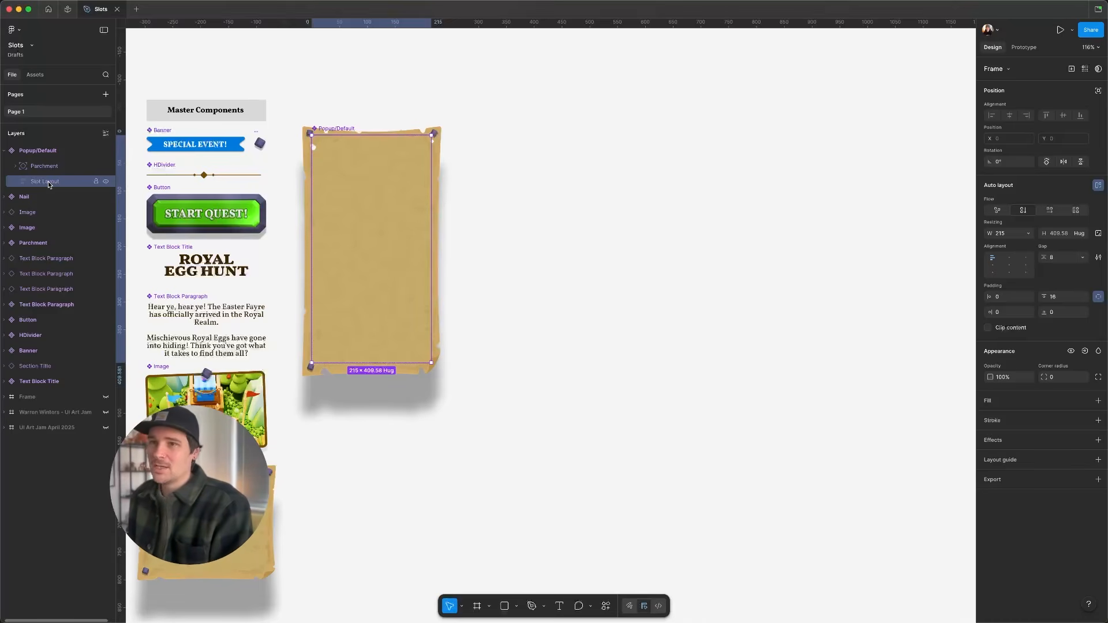
{"action": "key", "text": "Delete"}
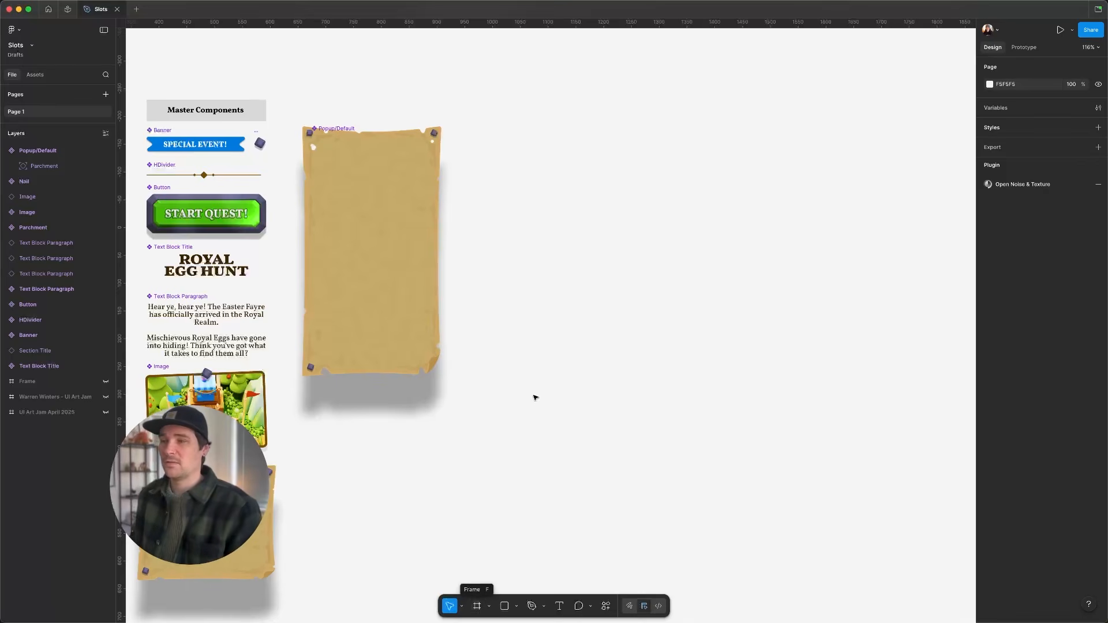
{"action": "scroll", "coordinate": [473, 350], "scroll_direction": "up", "scroll_amount": 3}
{"action": "scroll", "coordinate": [438, 342], "scroll_direction": "left", "scroll_amount": 5}
{"action": "scroll", "coordinate": [581, 297], "scroll_direction": "up", "scroll_amount": 3}
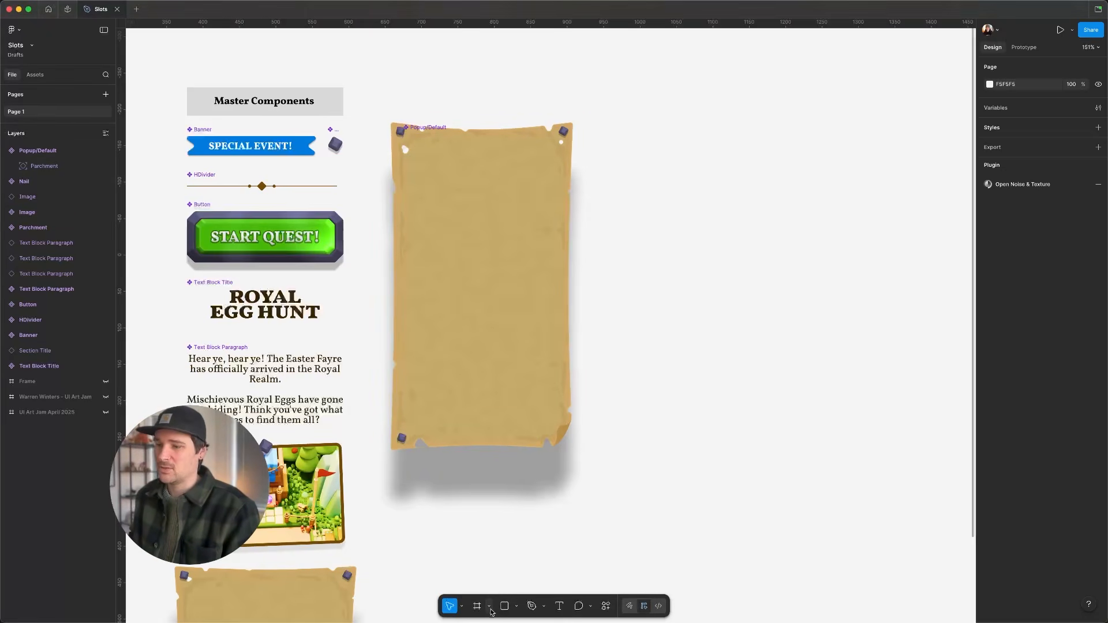
- Draw a new frame inside the popup component over the parchment and set its width to 215
{"action": "left_click", "coordinate": [477, 606]}
{"action": "left_click_drag", "start_coordinate": [411, 184], "coordinate": [554, 371]}
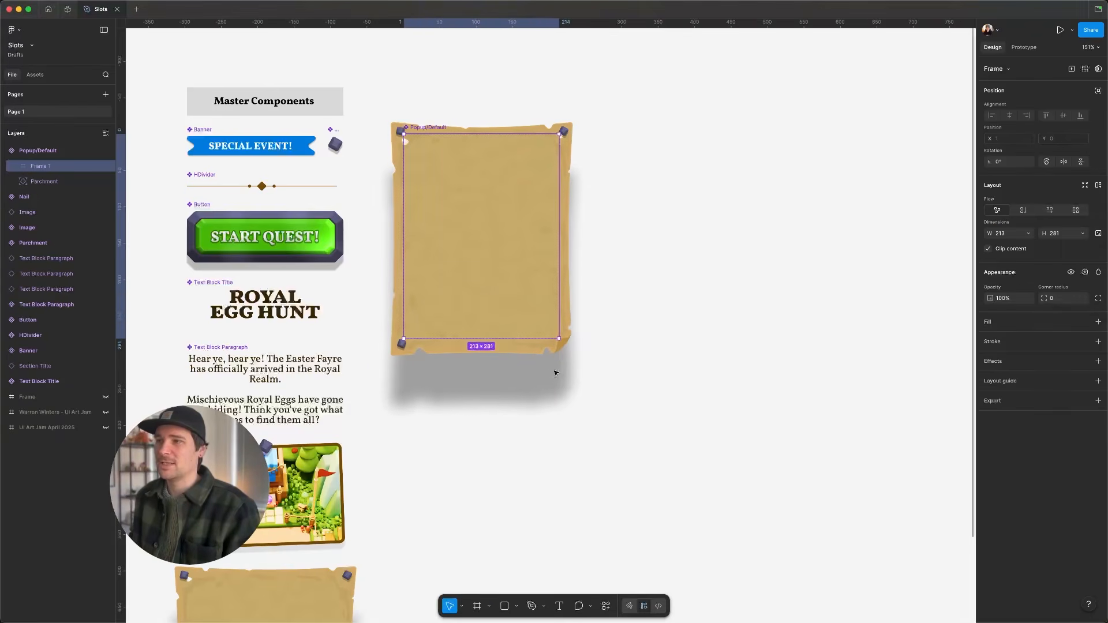
{"action": "left_click", "coordinate": [1003, 233]}
{"action": "type", "text": "2"}
{"action": "key", "text": "Return"}
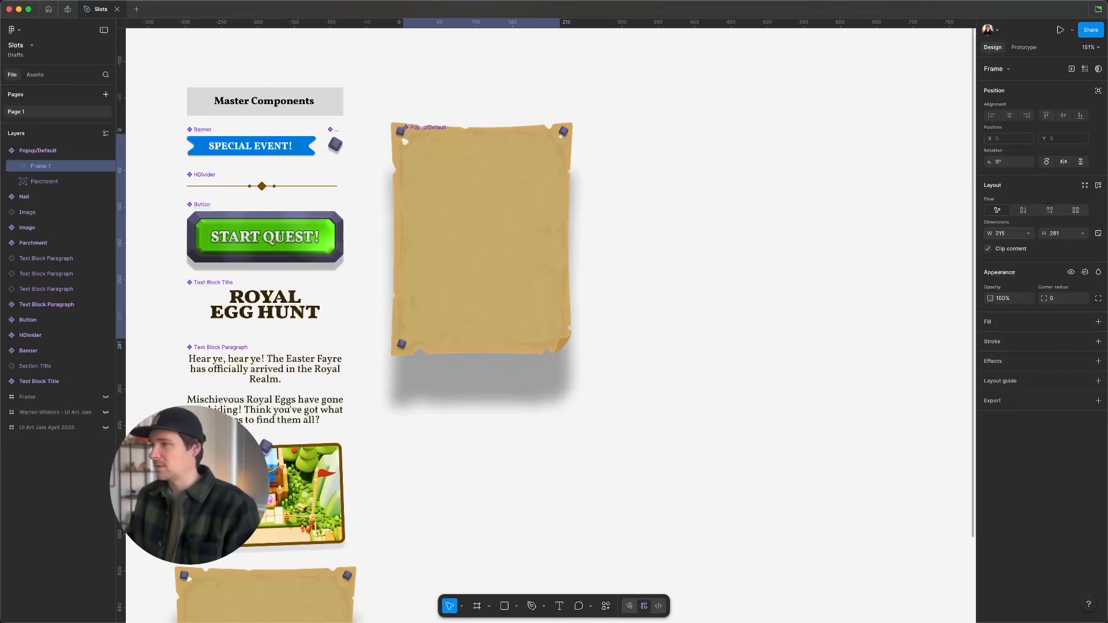
- Move the new frame below the Parchment layer and convert it into a slot
{"action": "left_click_drag", "start_coordinate": [39, 166], "coordinate": [51, 185]}
{"action": "right_click", "coordinate": [51, 186]}
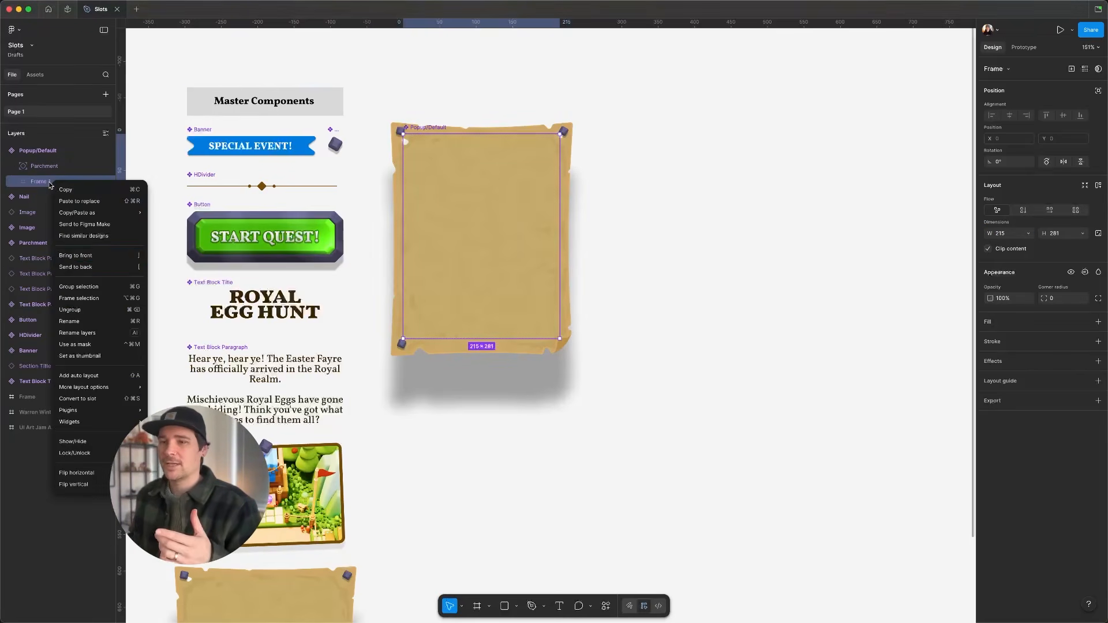
{"action": "left_click", "coordinate": [104, 397]}
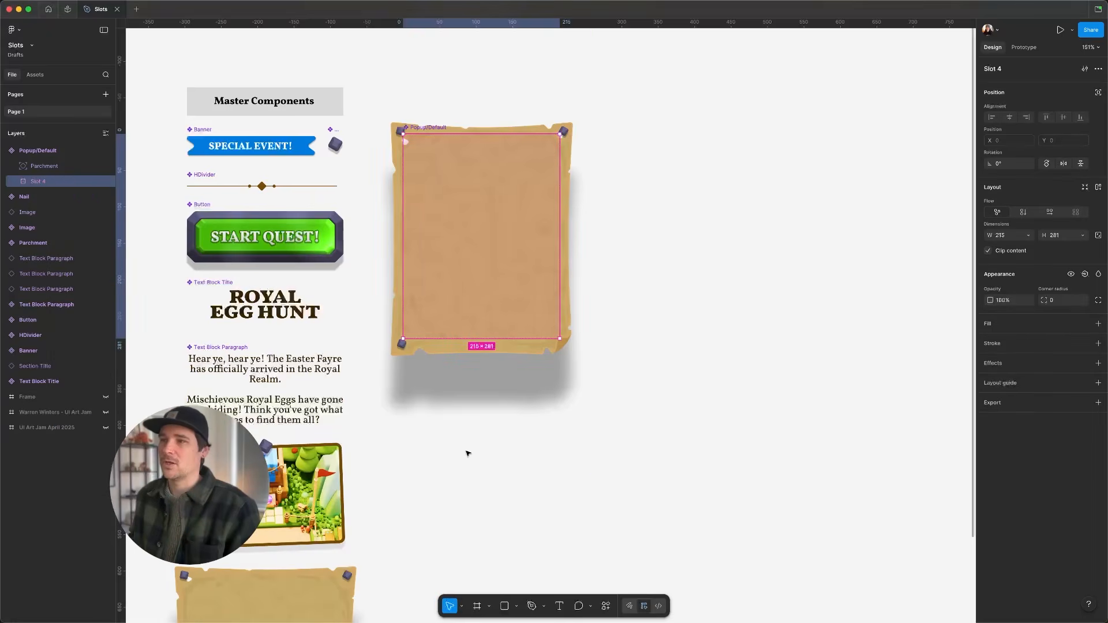
{"action": "left_click", "coordinate": [519, 431]}
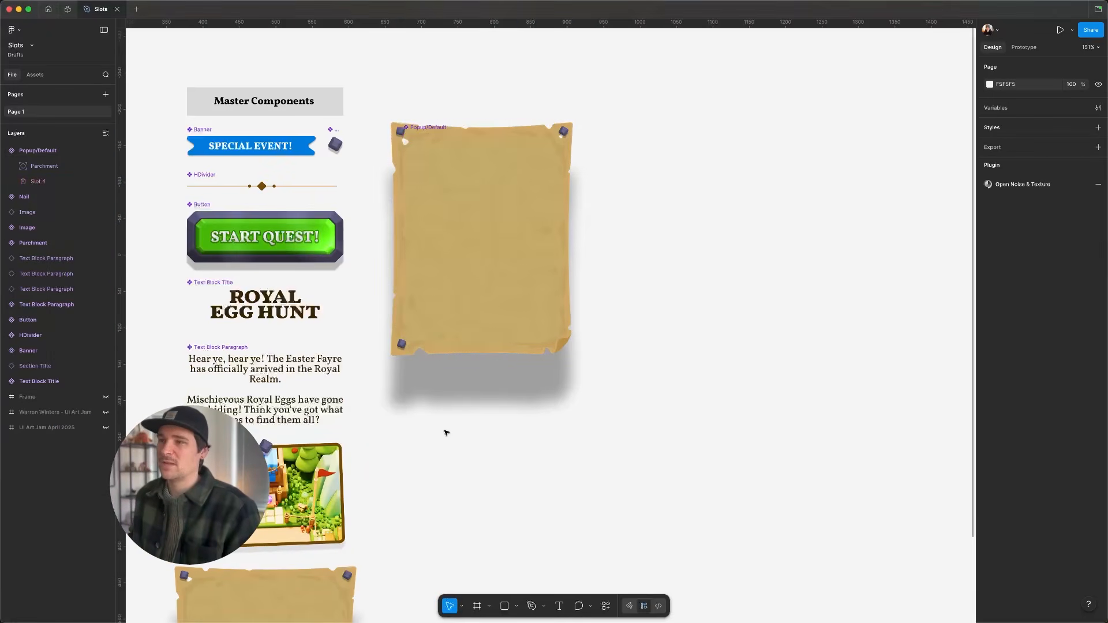
- Open the slot's property settings and rename the slot to Layout Contents
{"action": "left_click", "coordinate": [452, 289]}
{"action": "left_click", "coordinate": [47, 181]}
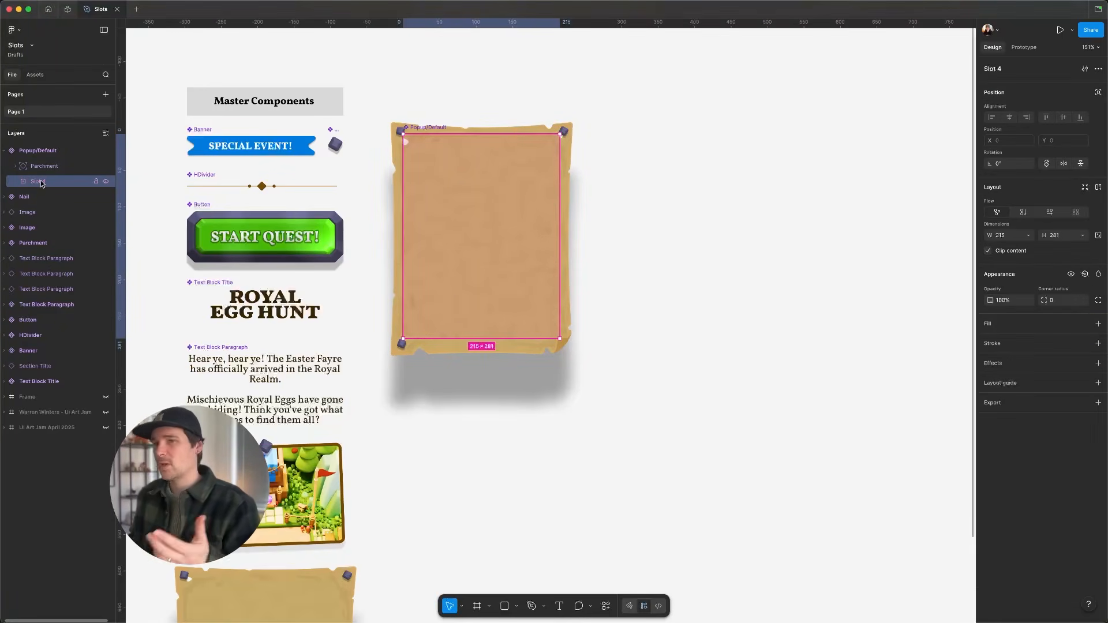
{"action": "left_click", "coordinate": [1085, 69]}
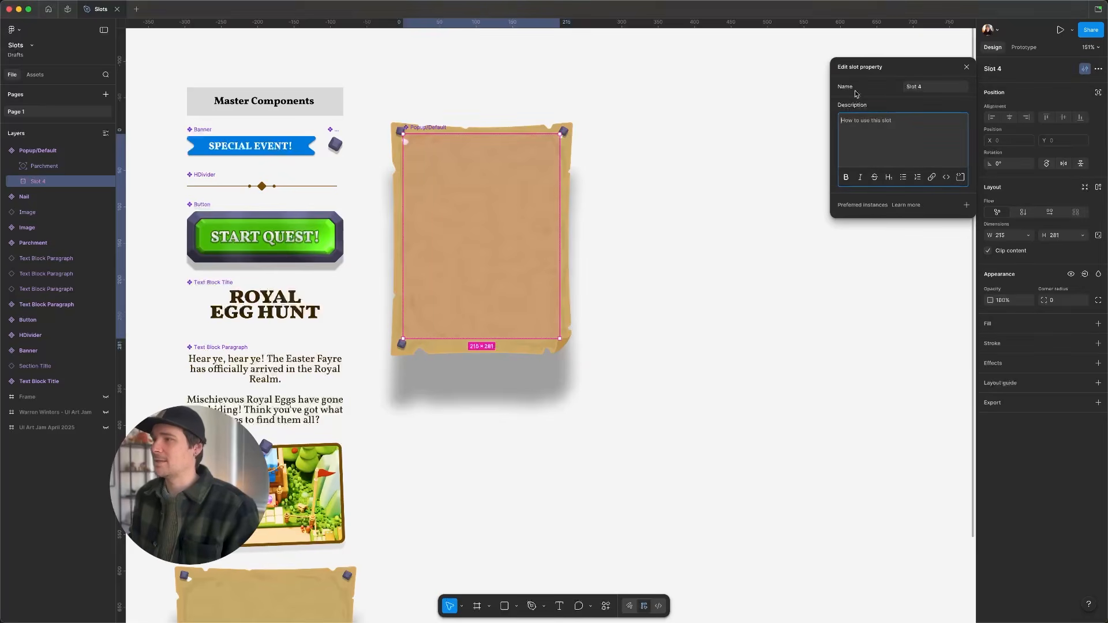
{"action": "left_click", "coordinate": [927, 88]}
{"action": "type", "text": "Layou"}
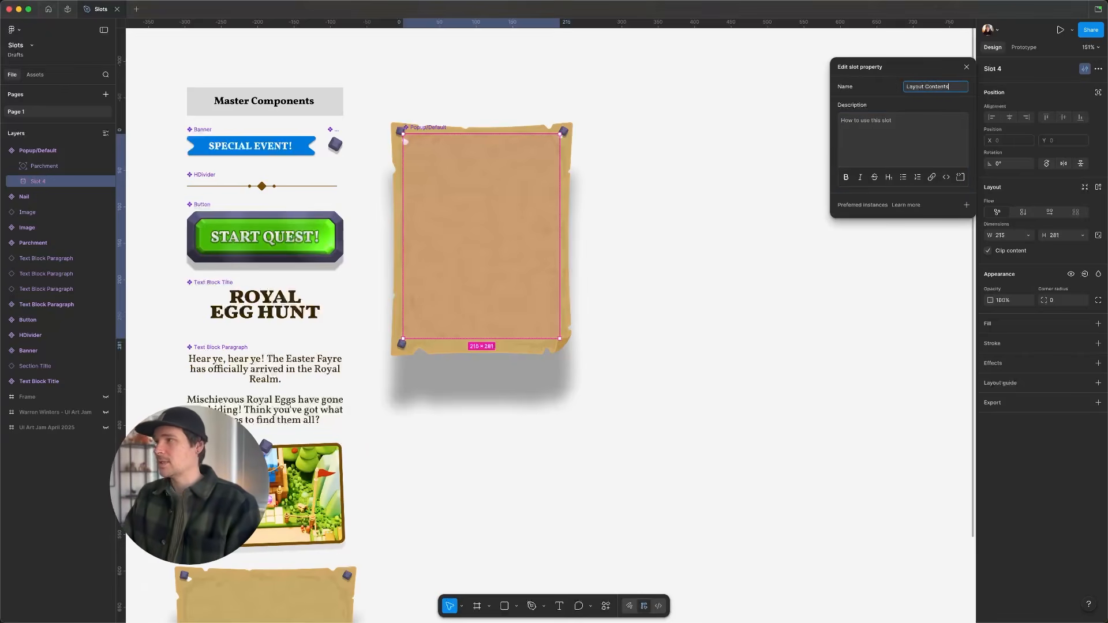
{"action": "left_click", "coordinate": [883, 129]}
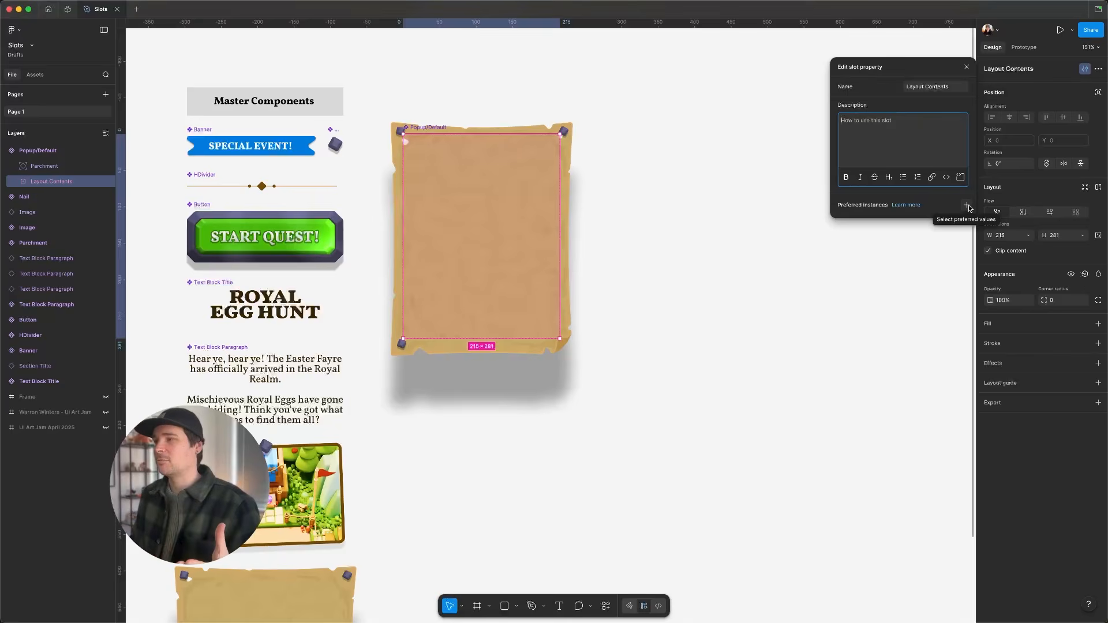
- Set Banner, Button, HDivider, Image, Text Block Paragraph and Text Block Title as the slot's preferred instances
{"action": "left_click", "coordinate": [968, 207]}
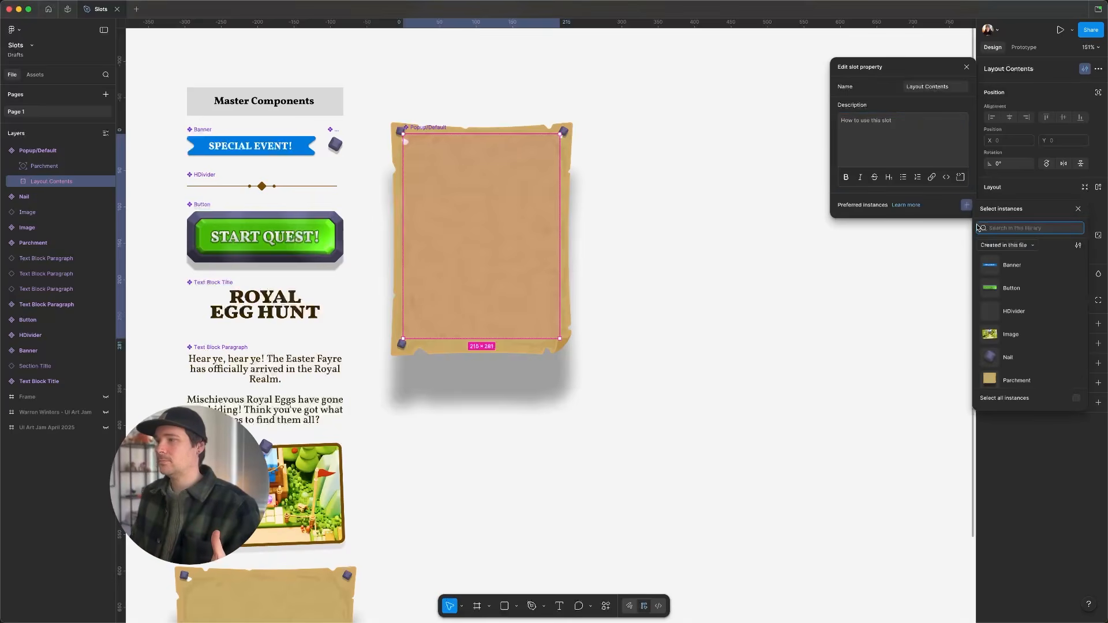
{"action": "left_click", "coordinate": [993, 269]}
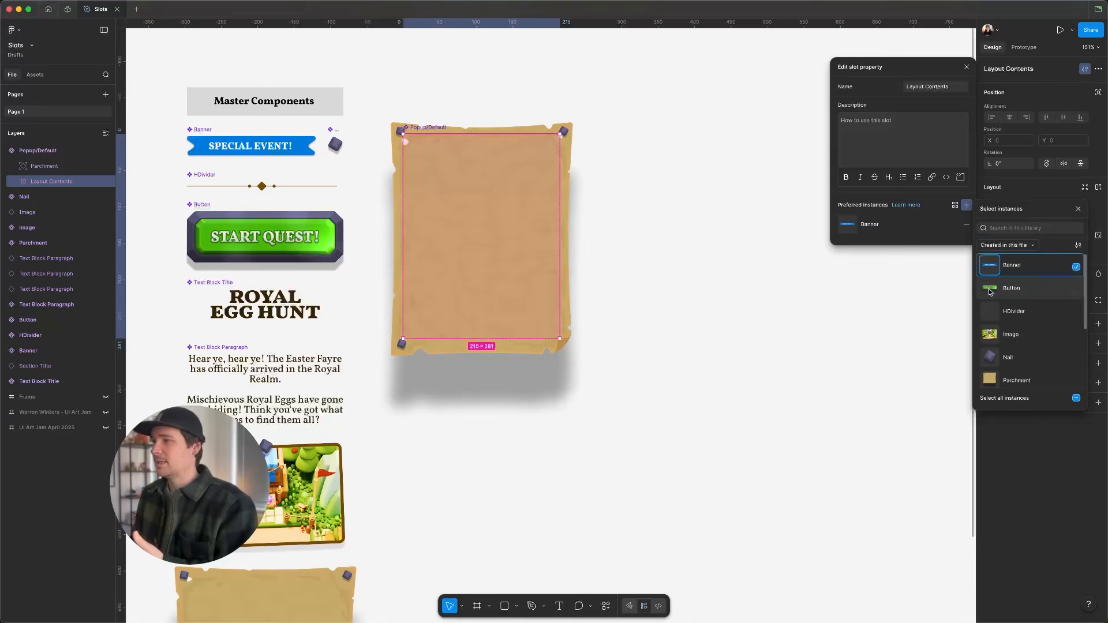
{"action": "left_click", "coordinate": [989, 292]}
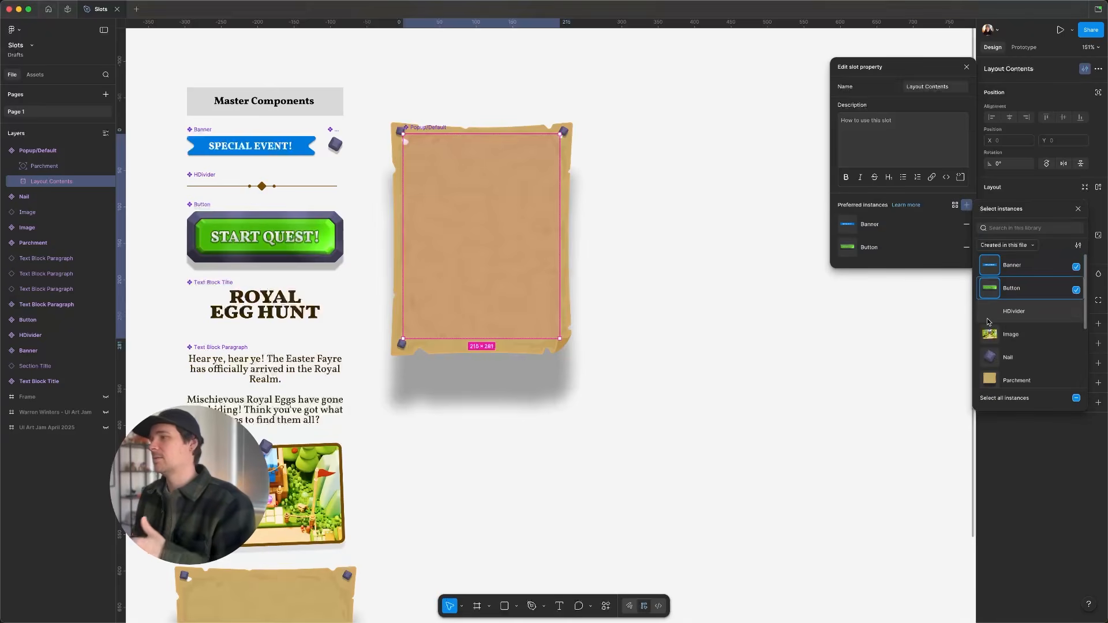
{"action": "left_click", "coordinate": [988, 318]}
{"action": "left_click", "coordinate": [989, 337]}
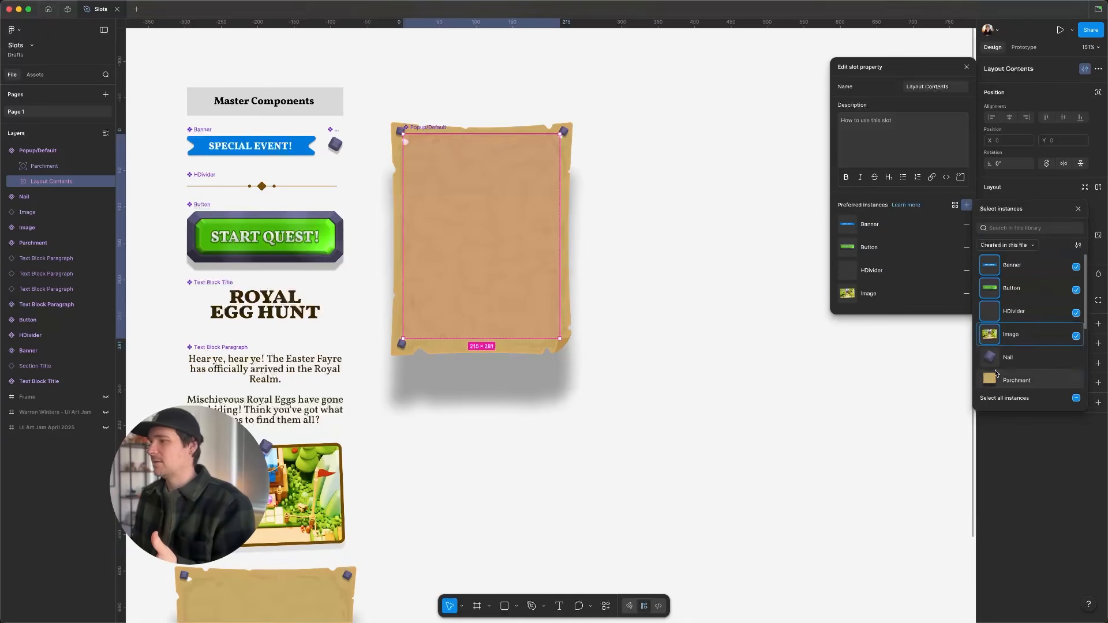
{"action": "scroll", "coordinate": [988, 333], "scroll_direction": "down", "scroll_amount": 3}
{"action": "left_click", "coordinate": [988, 331]}
{"action": "left_click", "coordinate": [990, 346]}
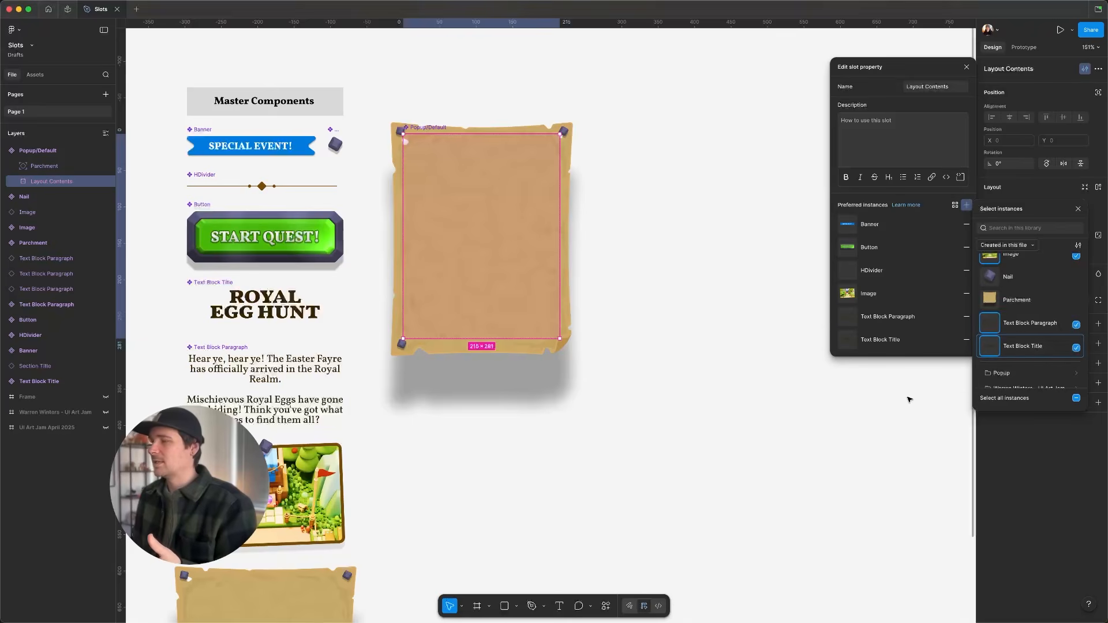
{"action": "left_click", "coordinate": [781, 266]}
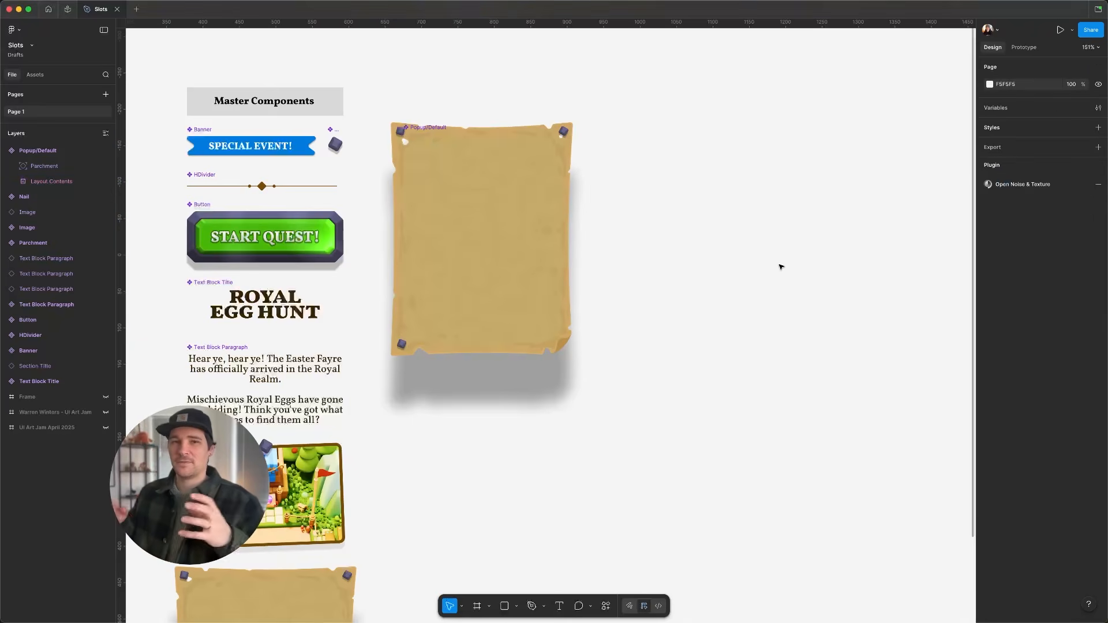
- Apply vertical auto layout to the Layout Contents slot in the popup component
{"action": "left_click", "coordinate": [538, 183]}
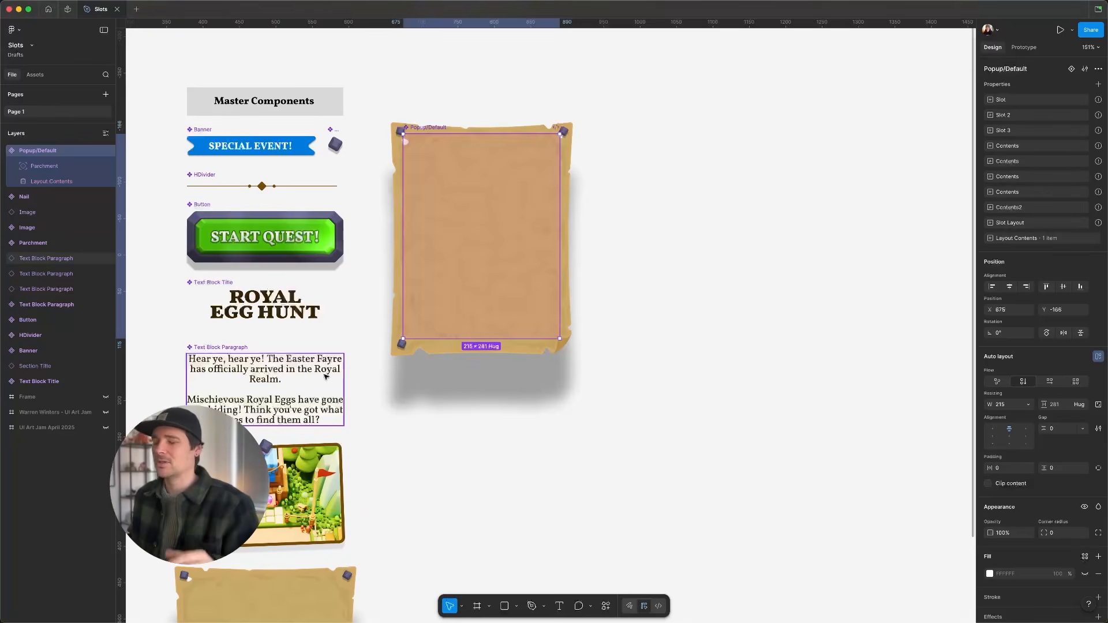
{"action": "left_click", "coordinate": [826, 245]}
{"action": "left_click", "coordinate": [489, 220]}
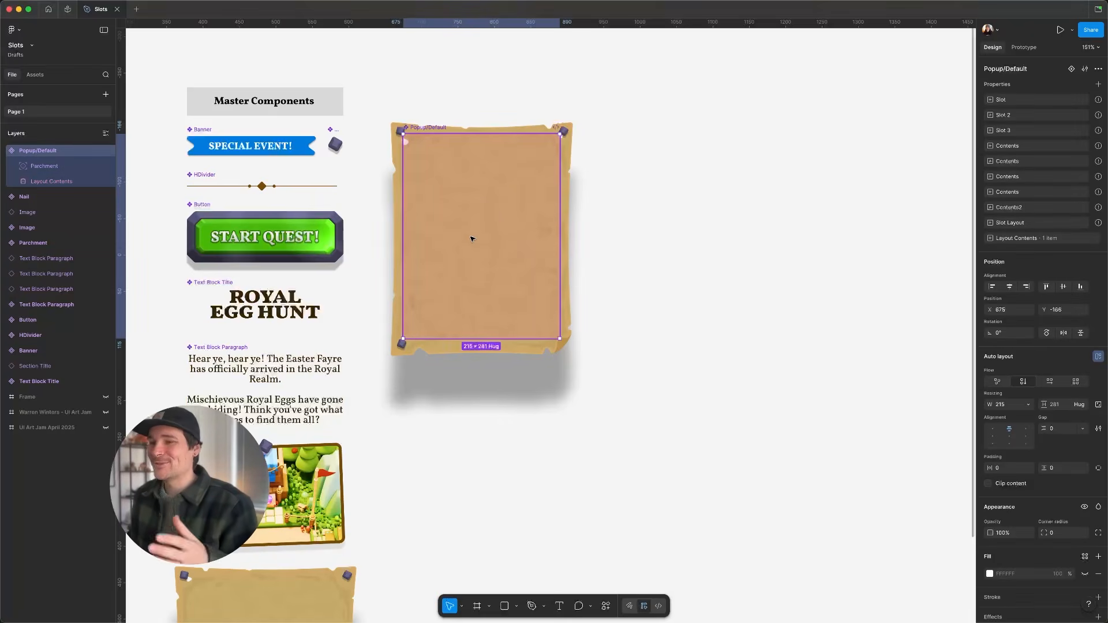
{"action": "left_click", "coordinate": [69, 181]}
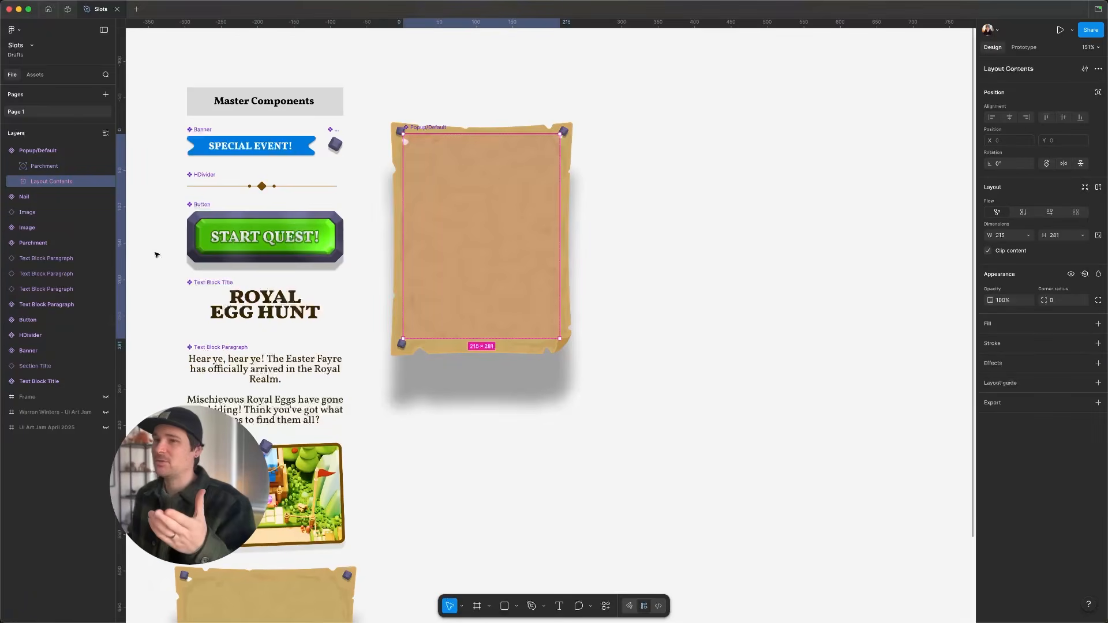
{"action": "left_click", "coordinate": [1024, 213]}
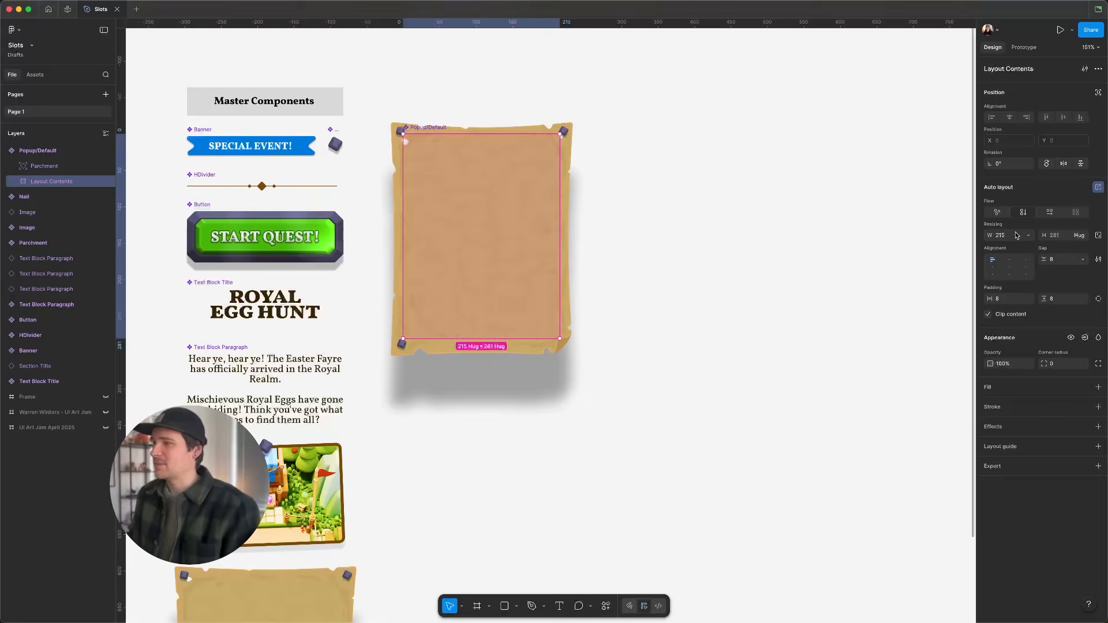
- Create an instance of the popup component to the right of it
{"action": "left_click", "coordinate": [395, 250]}
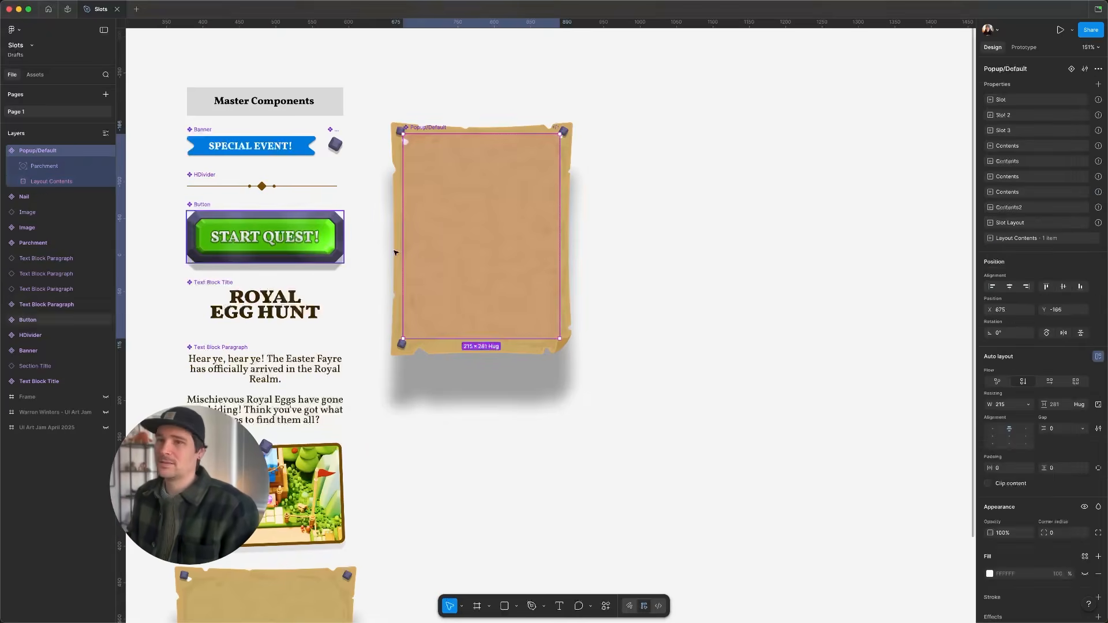
{"action": "left_click_drag", "start_coordinate": [494, 238], "coordinate": [716, 238]}
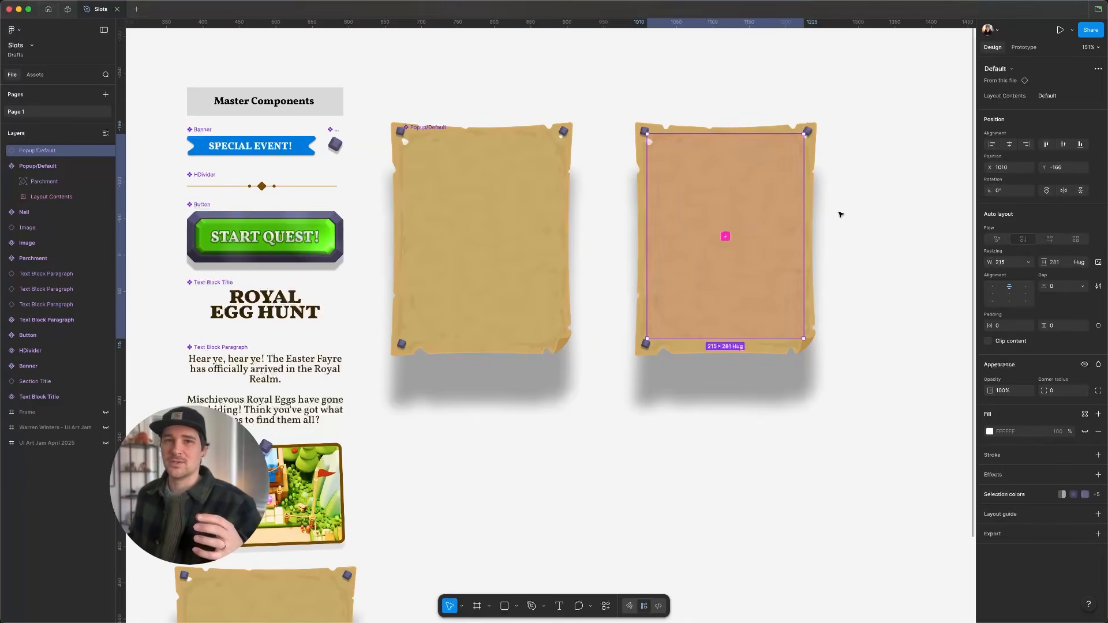
- Add Banner, Text Block Title, HDivider, Image, Text Block Paragraph and Button instances into the popup instance's slot
{"action": "left_click", "coordinate": [727, 239]}
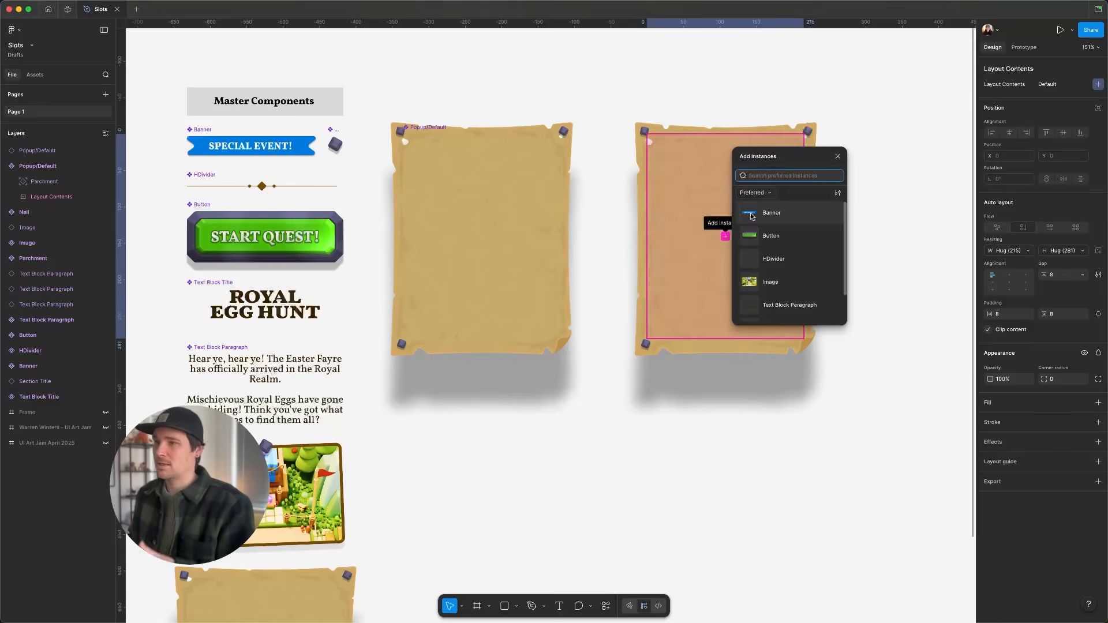
{"action": "left_click", "coordinate": [752, 216]}
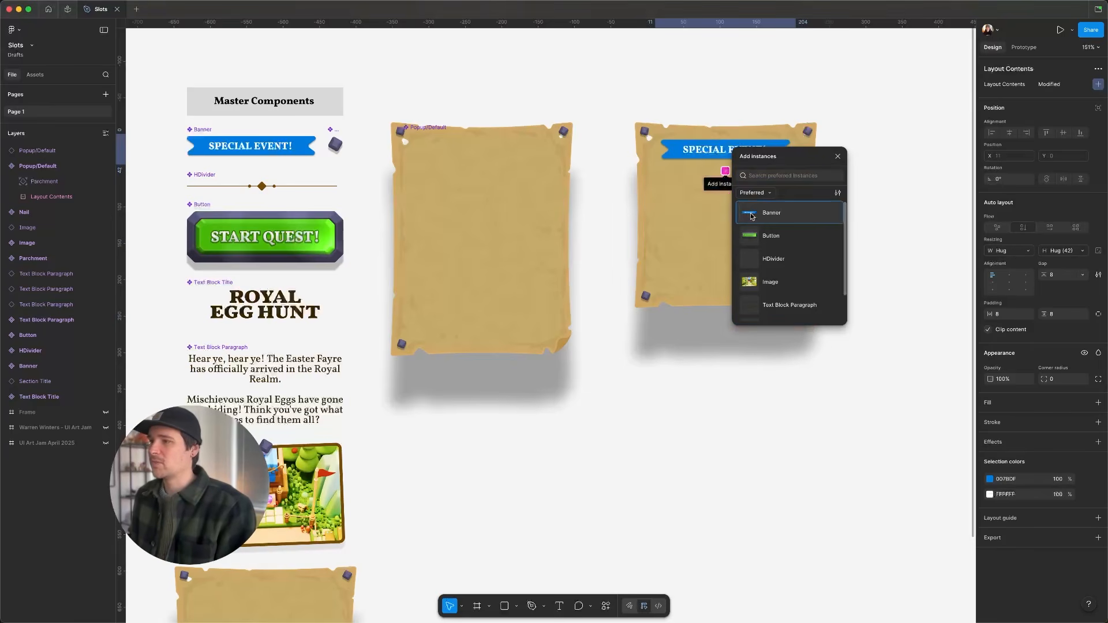
{"action": "scroll", "coordinate": [787, 261], "scroll_direction": "down", "scroll_amount": 1}
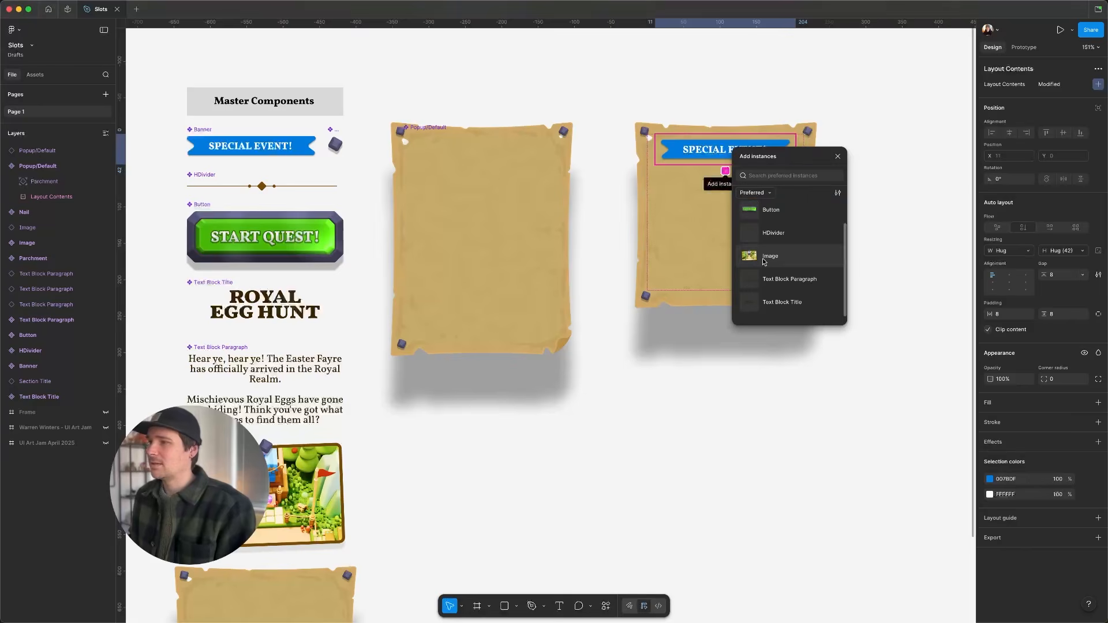
{"action": "left_click", "coordinate": [752, 305]}
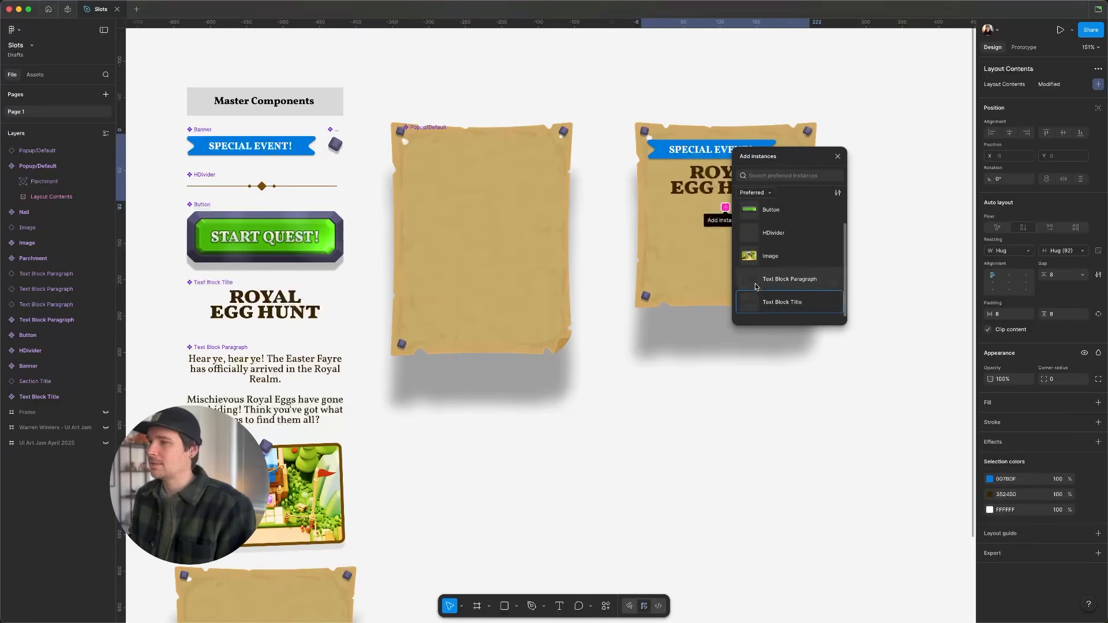
{"action": "left_click", "coordinate": [757, 237]}
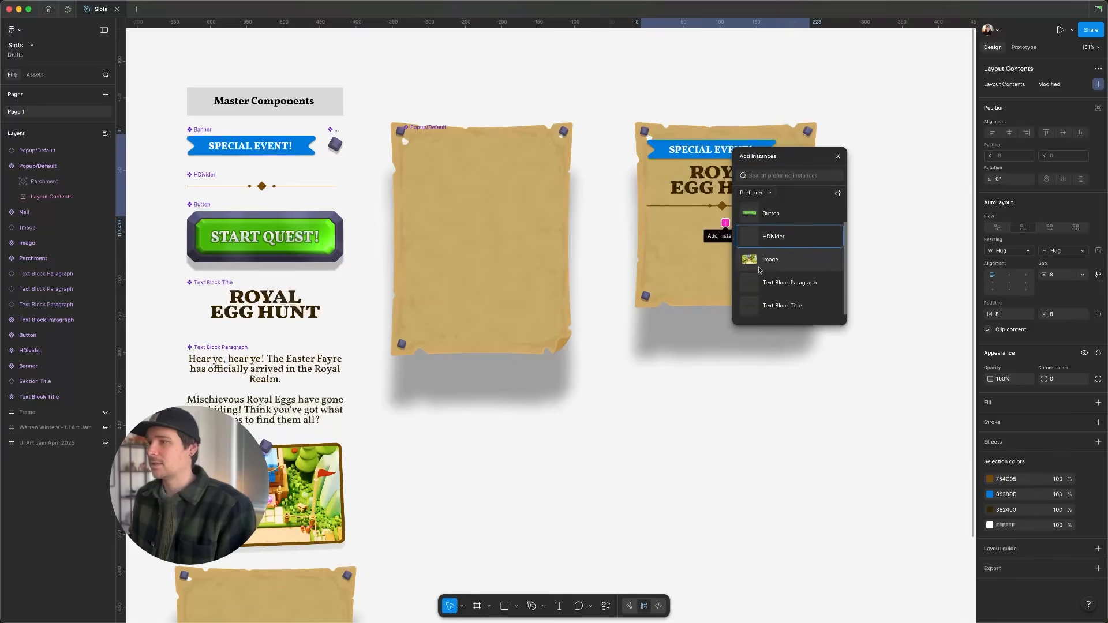
{"action": "left_click", "coordinate": [754, 257]}
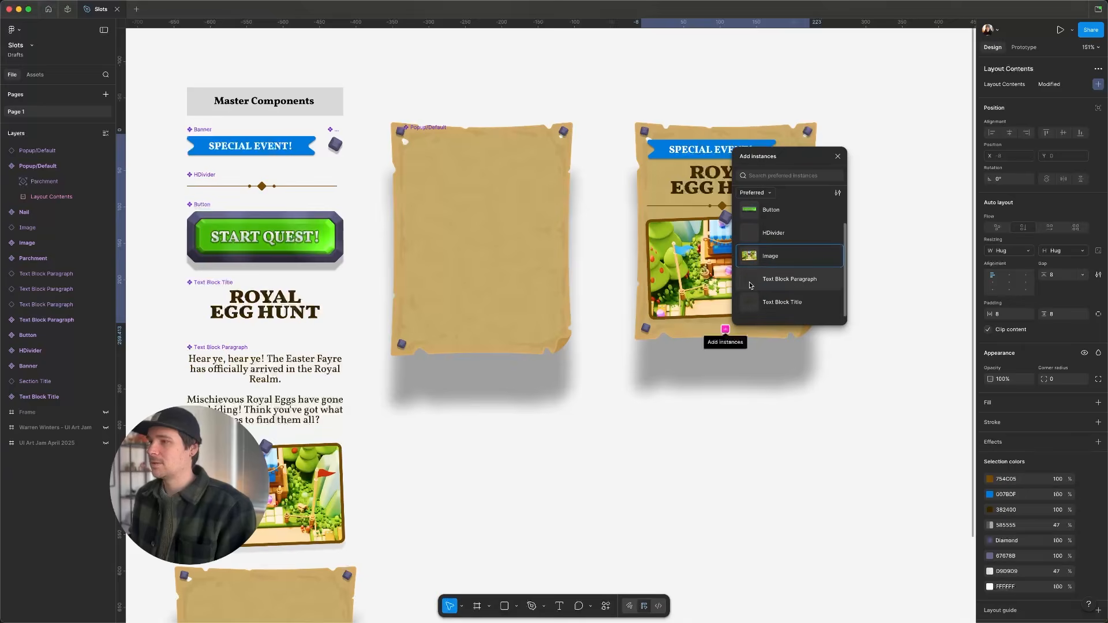
{"action": "left_click", "coordinate": [749, 279]}
{"action": "left_click", "coordinate": [753, 212]}
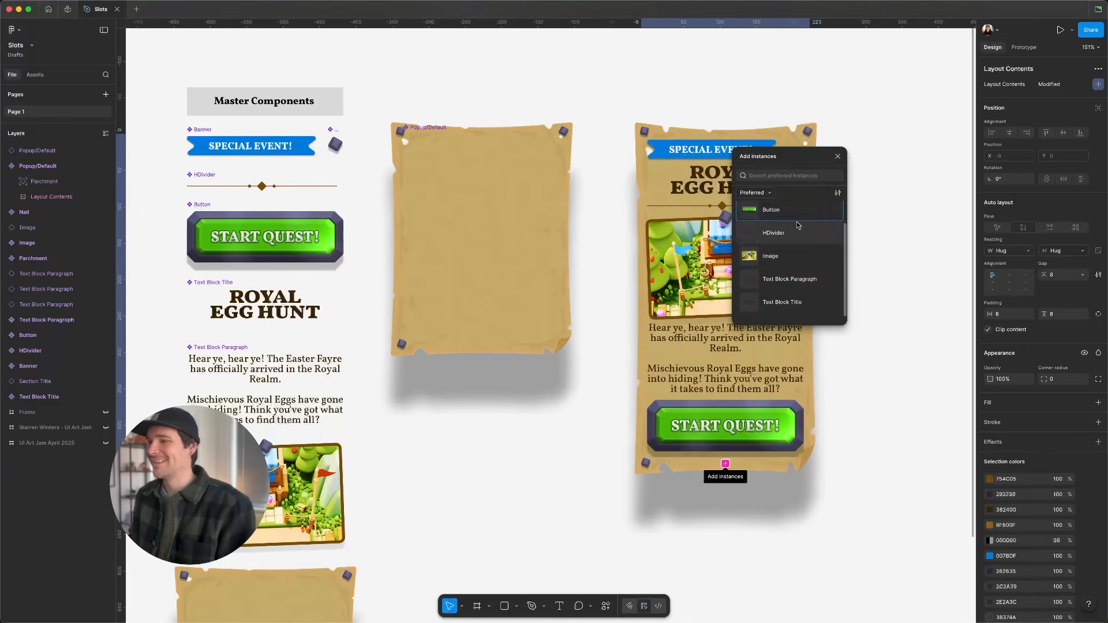
{"action": "left_click", "coordinate": [839, 157]}
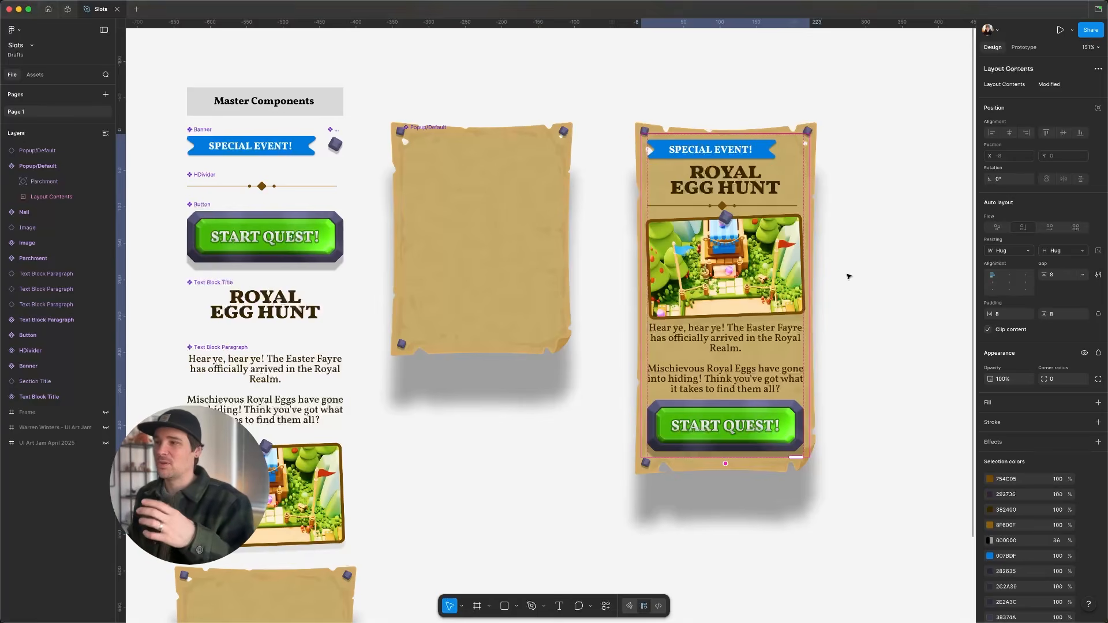
- Delete the HDivider from the popup instance's Layout Contents slot
{"action": "scroll", "coordinate": [848, 277], "scroll_direction": "right", "scroll_amount": 2}
{"action": "scroll", "coordinate": [848, 277], "scroll_direction": "down", "scroll_amount": 1}
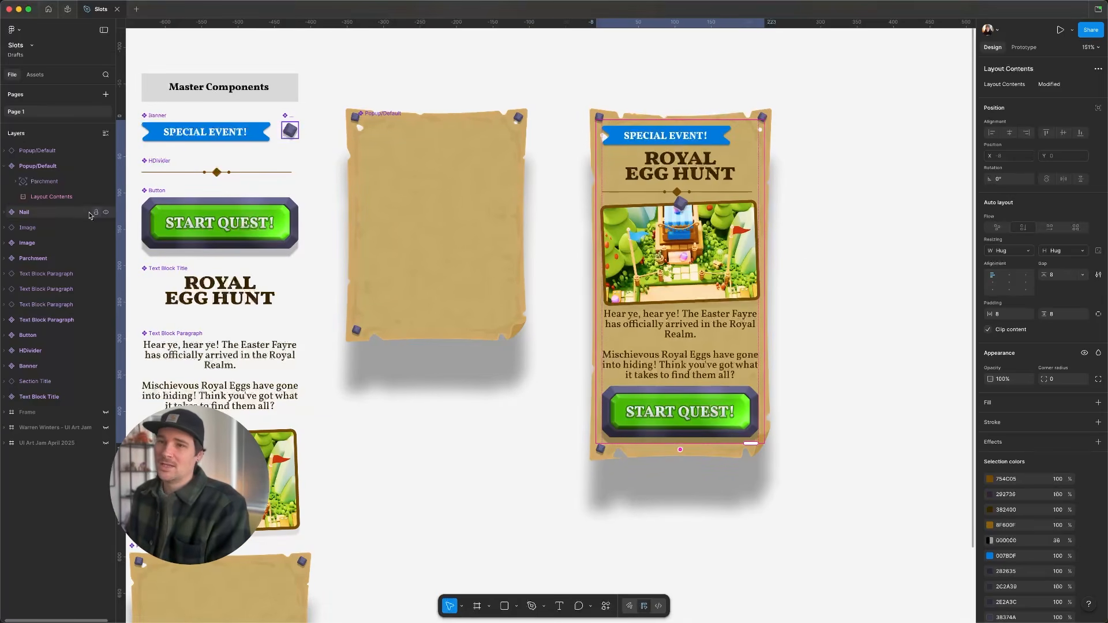
{"action": "left_click", "coordinate": [50, 197]}
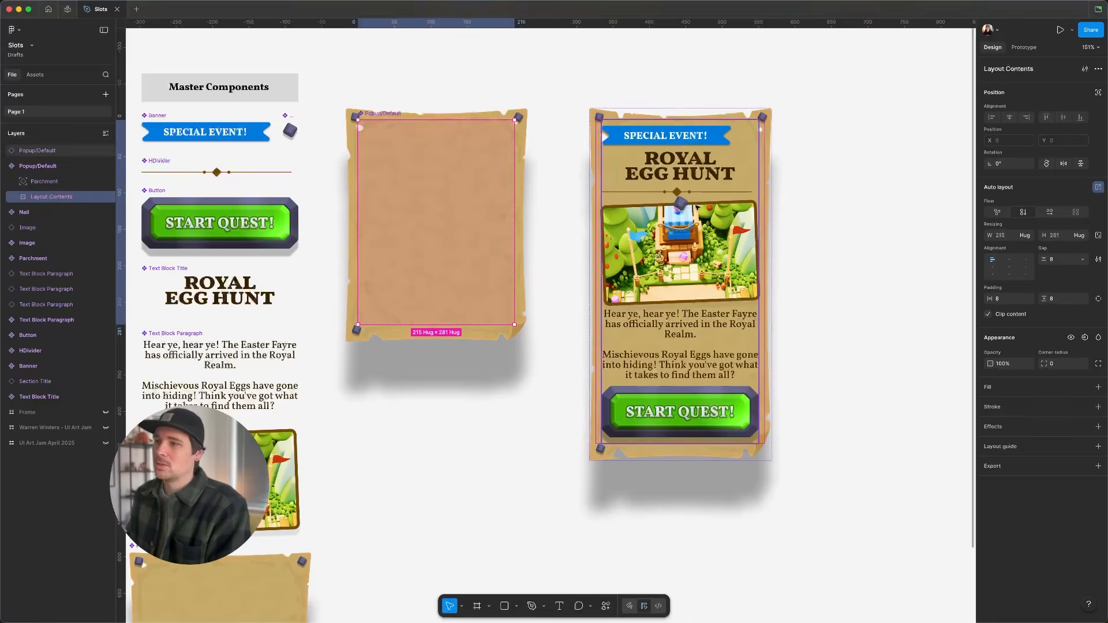
{"action": "left_click", "coordinate": [17, 150]}
{"action": "left_click", "coordinate": [7, 150]}
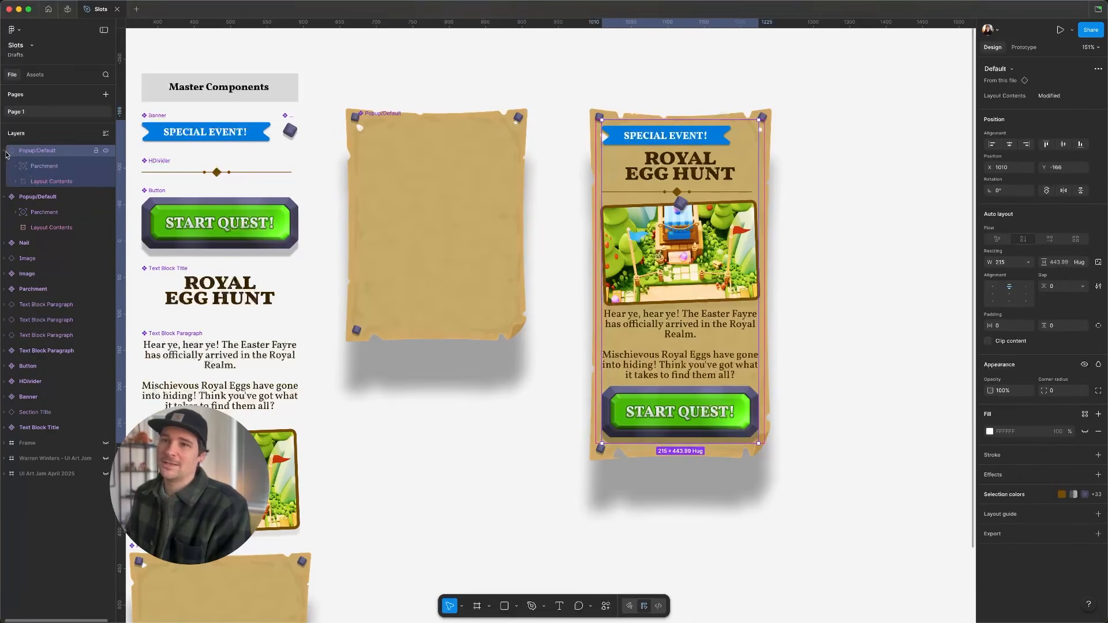
{"action": "left_click", "coordinate": [16, 181]}
{"action": "left_click", "coordinate": [52, 198]}
{"action": "left_click", "coordinate": [59, 212]}
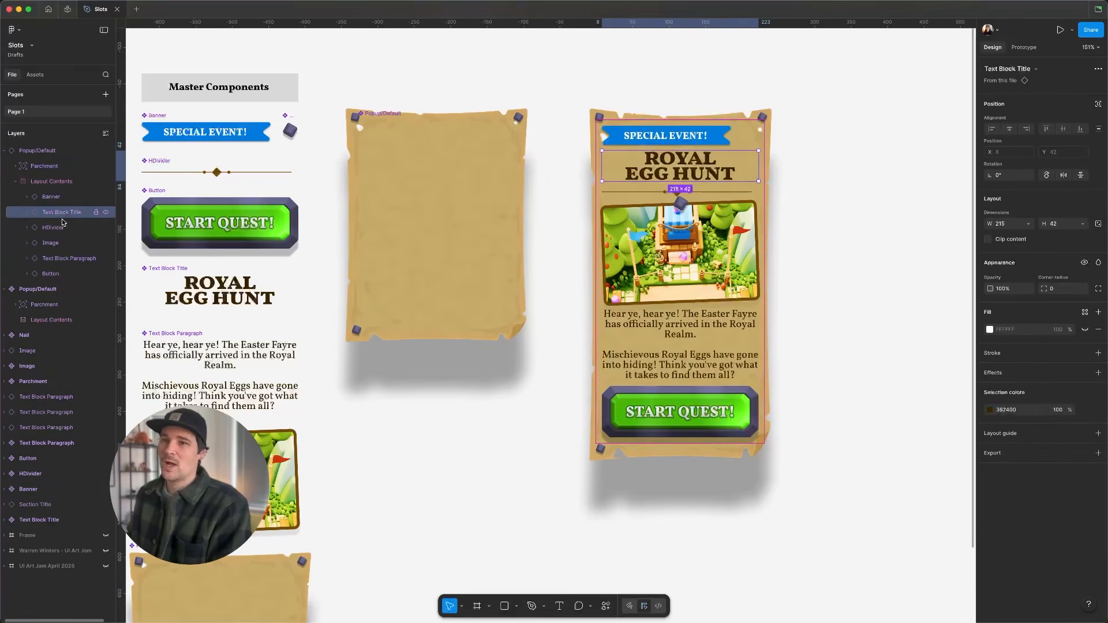
{"action": "left_click", "coordinate": [55, 228]}
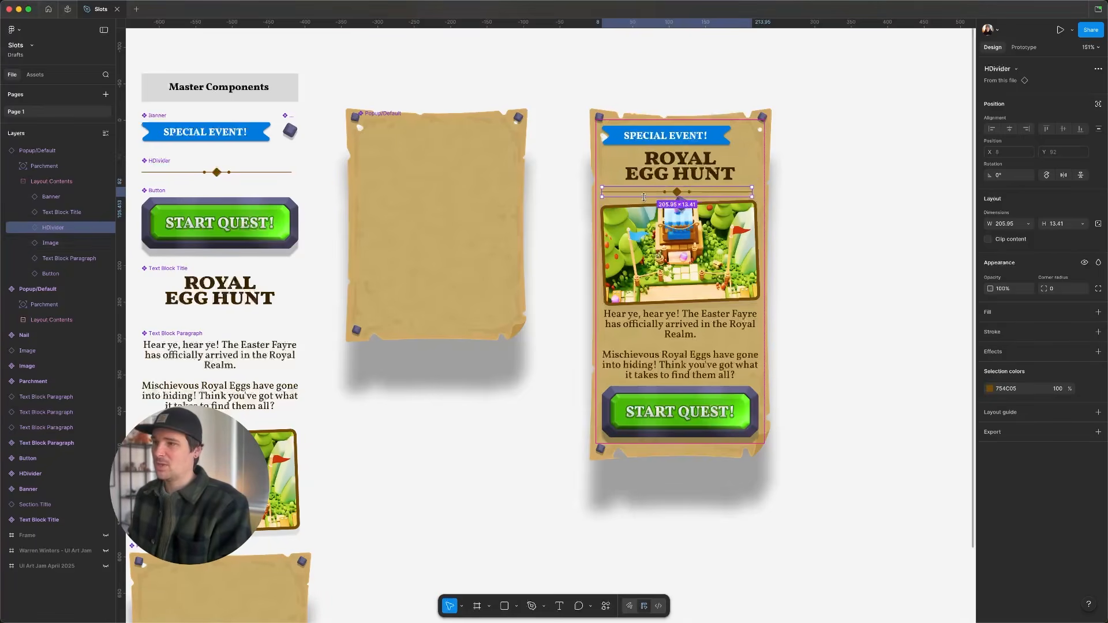
{"action": "key", "text": "Delete"}
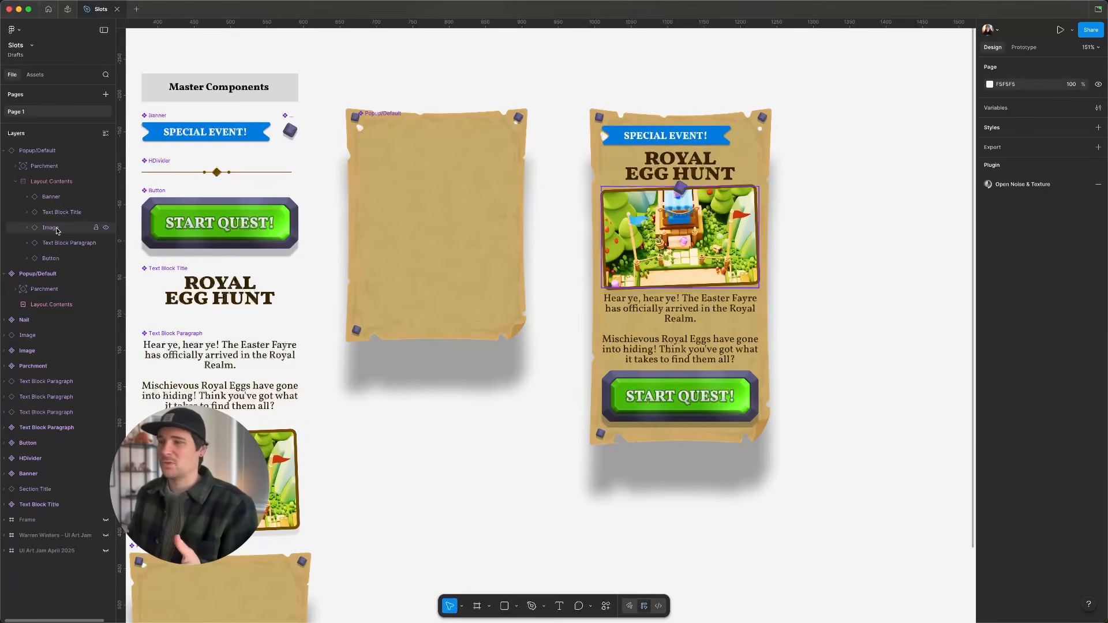
- Undo the HDivider deletion in the popup instance's slot
{"action": "key", "text": "super+z"}
{"action": "scroll", "coordinate": [621, 184], "scroll_direction": "right", "scroll_amount": 3}
{"action": "scroll", "coordinate": [620, 184], "scroll_direction": "right", "scroll_amount": 3}
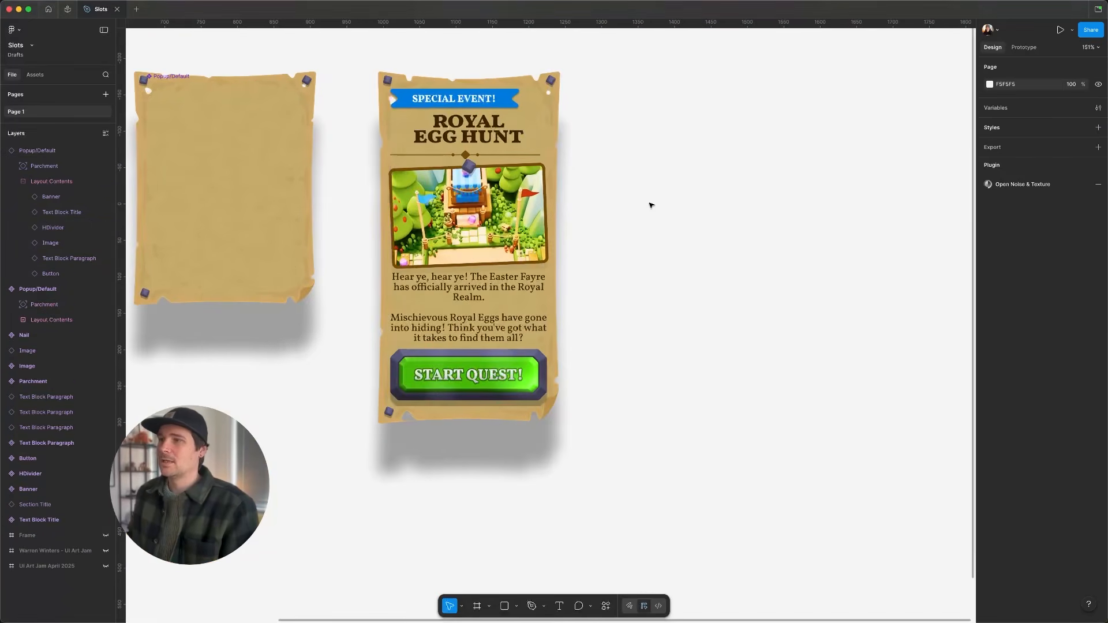
- Try to take the Banner out of the slot's auto layout with absolute positioning, then undo it
{"action": "left_click", "coordinate": [431, 92]}
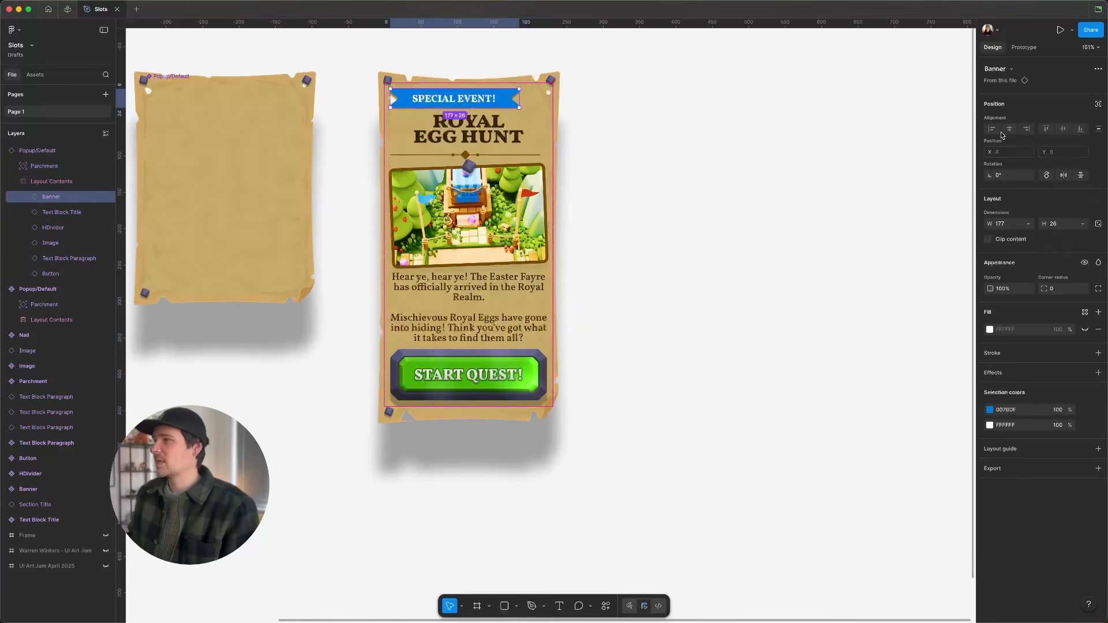
{"action": "left_click", "coordinate": [1098, 104]}
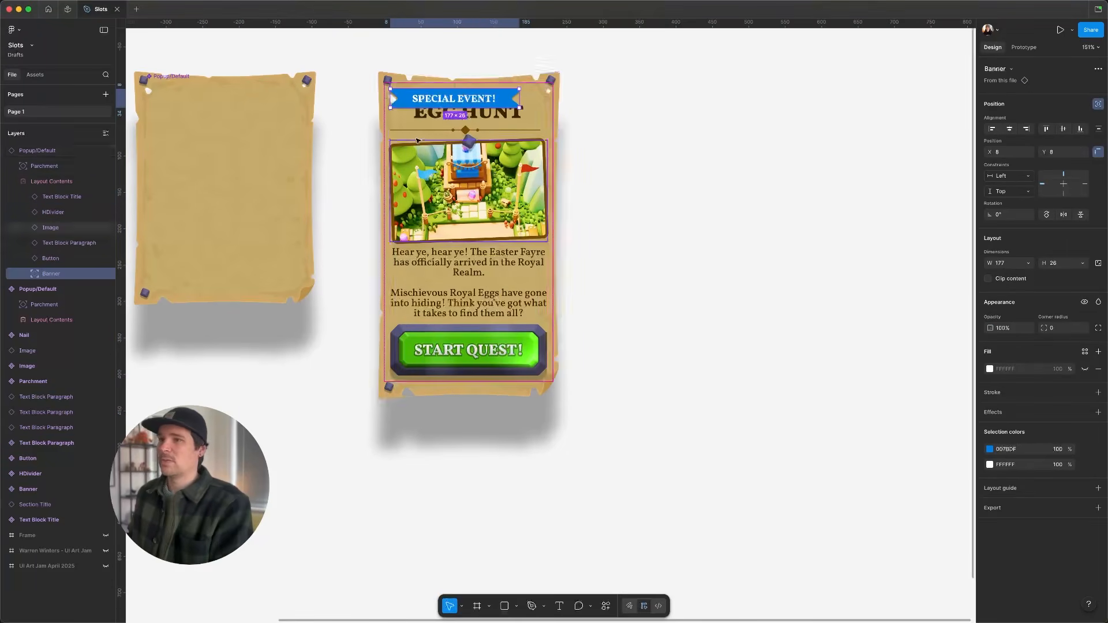
{"action": "key", "text": "Delete"}
{"action": "key", "text": "super+z"}
{"action": "left_click", "coordinate": [757, 143]}
{"action": "key", "text": "super+z"}
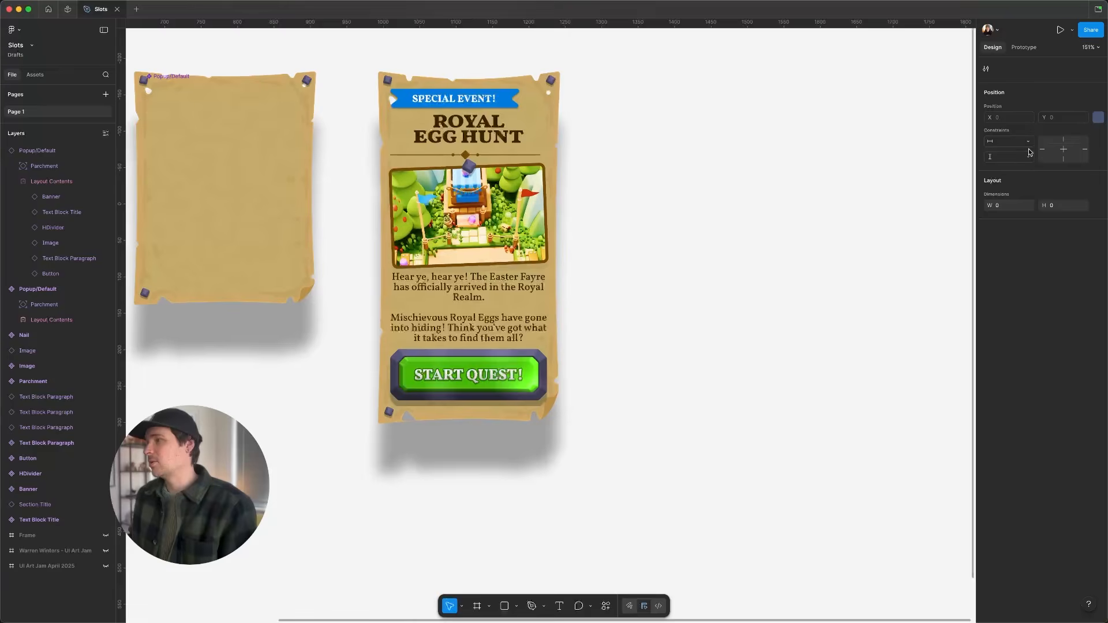
- Position the Banner absolutely, move it up over the popup's top edge and set its horizontal constraint to Center
{"action": "left_click", "coordinate": [459, 105]}
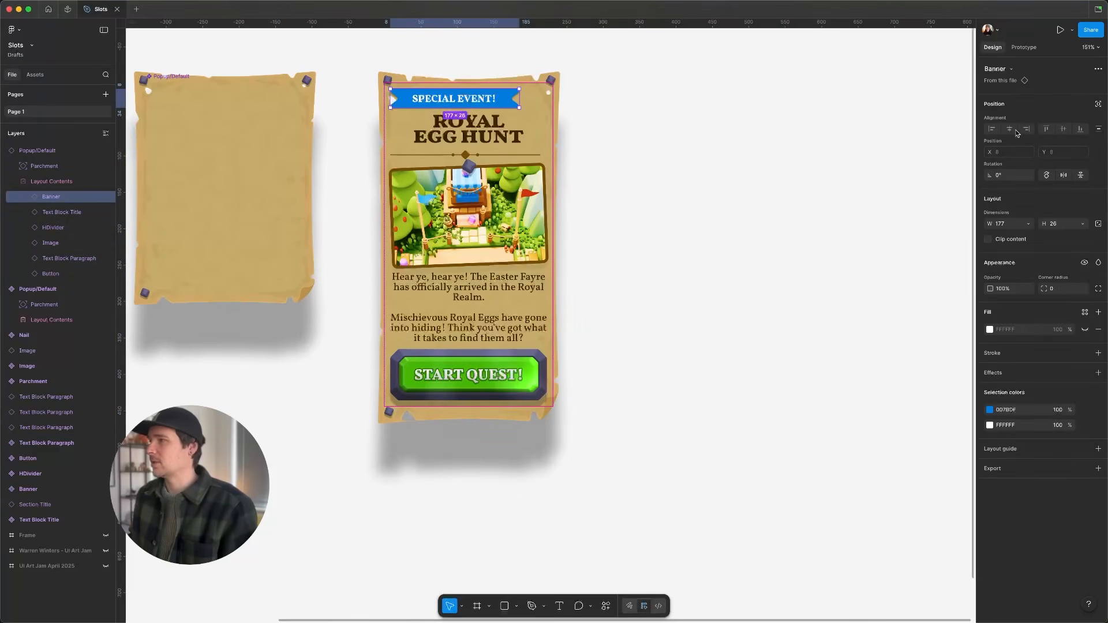
{"action": "left_click", "coordinate": [1098, 104]}
{"action": "mouse_move", "coordinate": [487, 105]}
{"action": "left_mouse_down"}
{"action": "mouse_move", "coordinate": [496, 74]}
{"action": "mouse_move", "coordinate": [499, 90]}
{"action": "left_mouse_up"}
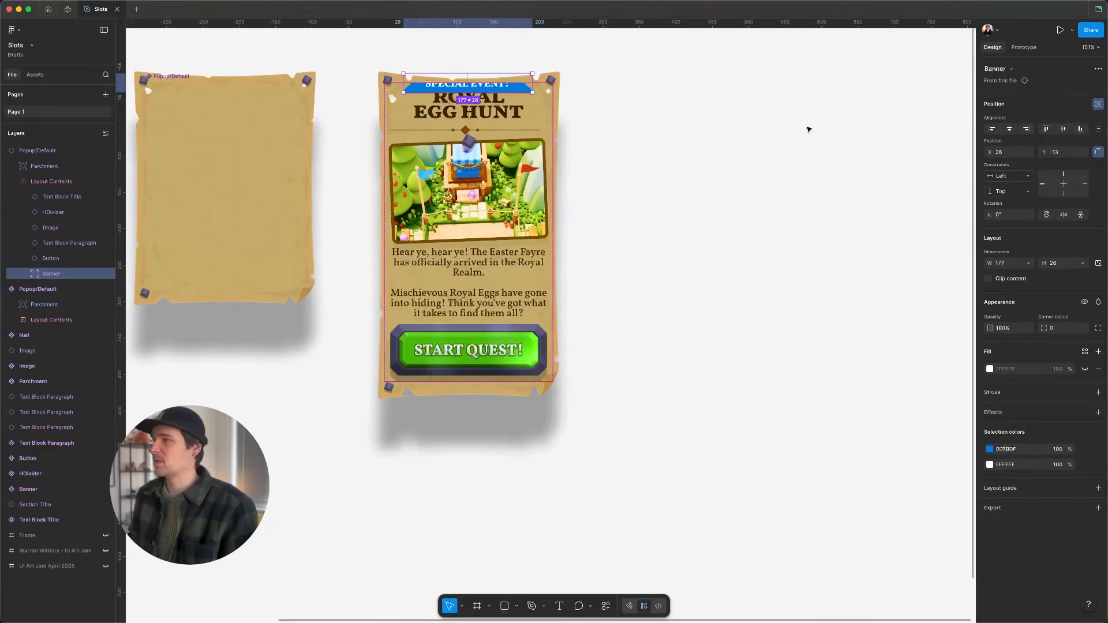
{"action": "left_click", "coordinate": [1064, 183]}
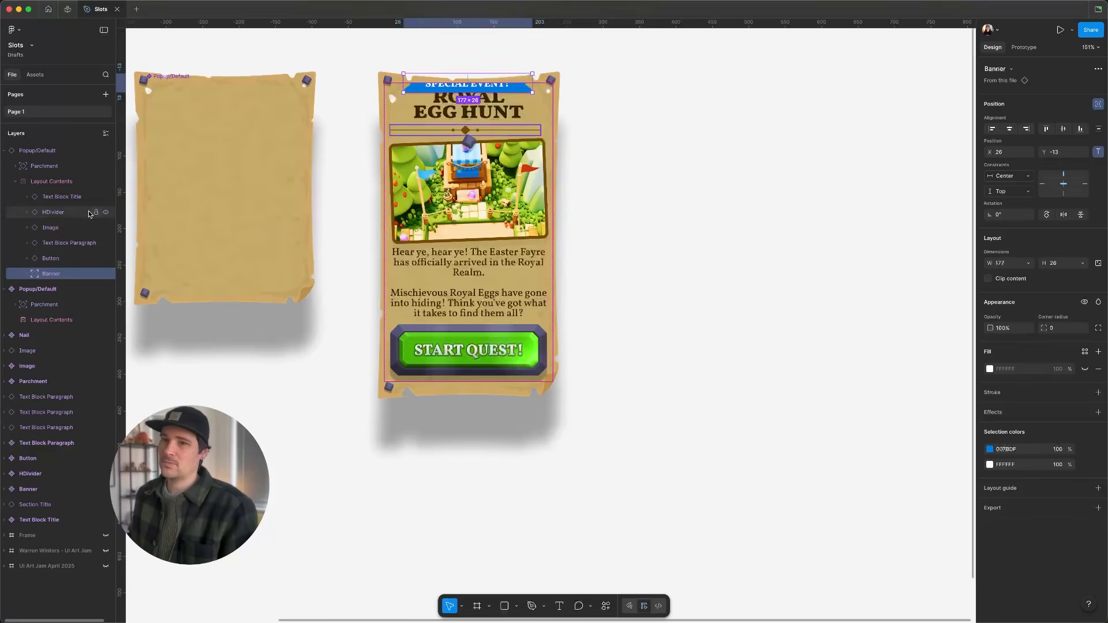
- Inspect the Layout Contents slot settings of the instance and of the popup component
{"action": "left_click", "coordinate": [47, 181]}
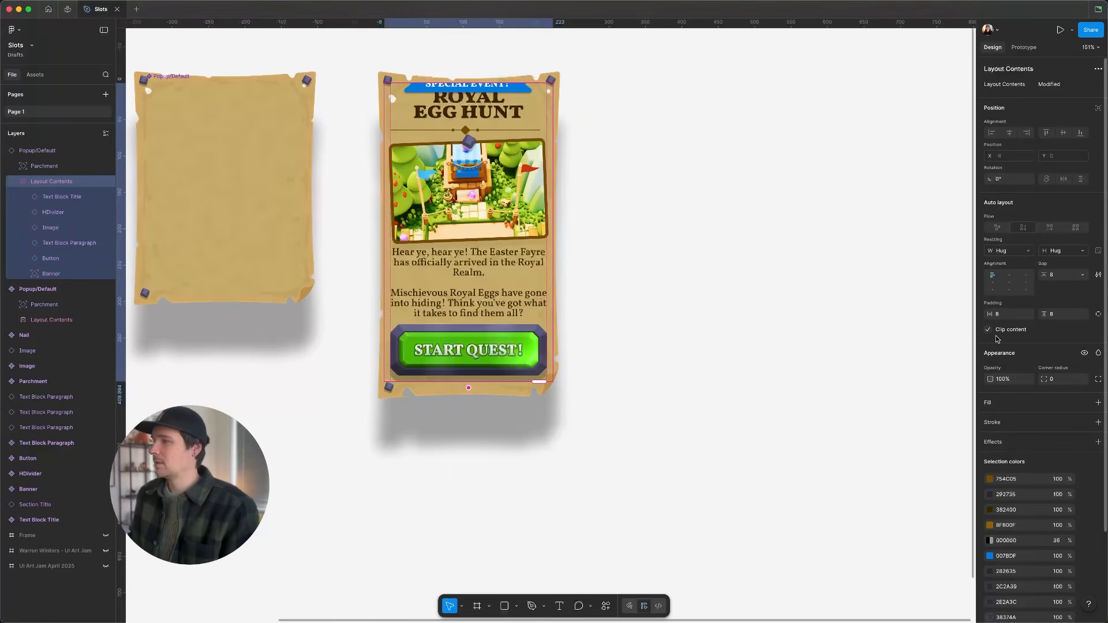
{"action": "left_click", "coordinate": [244, 179]}
{"action": "left_click", "coordinate": [67, 317]}
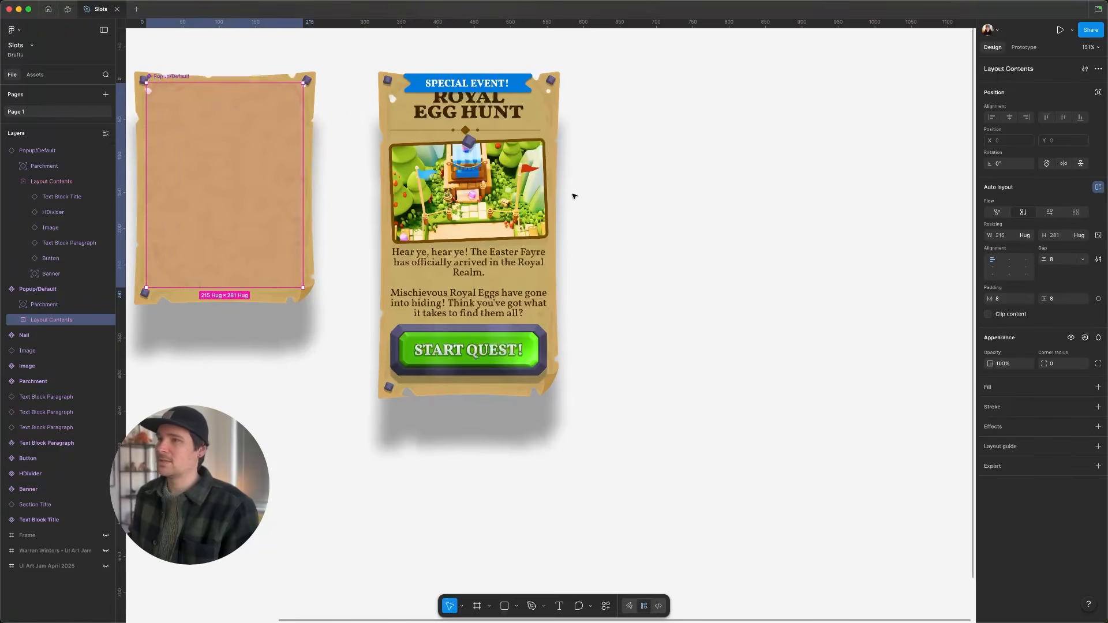
- Nudge the Banner slightly higher to Y -16
{"action": "left_click", "coordinate": [508, 85], "text": "super"}
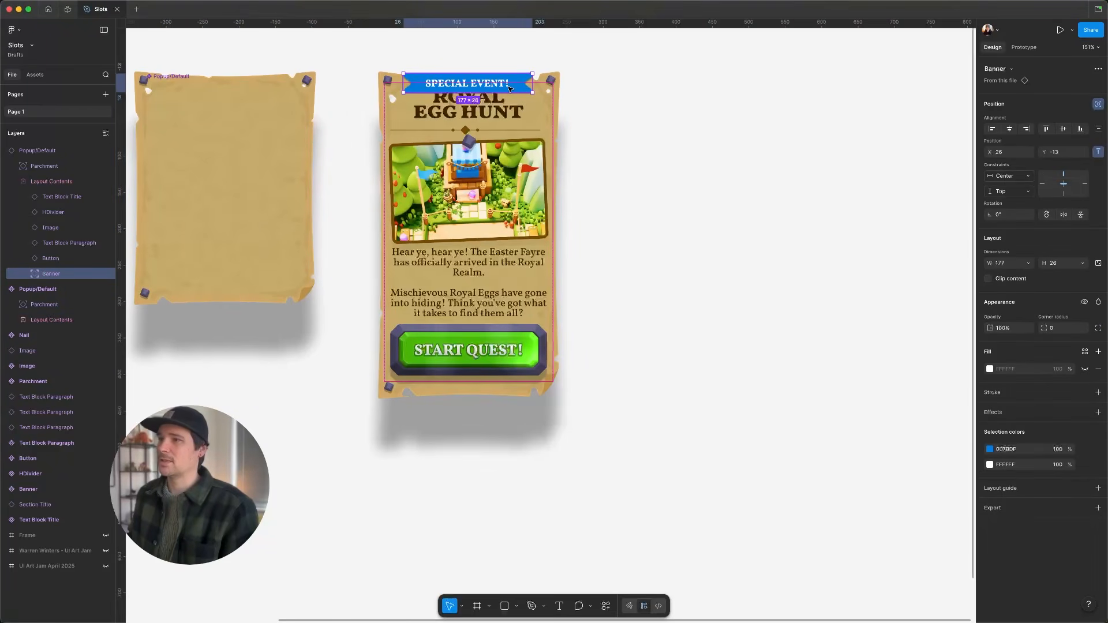
{"action": "left_click_drag", "start_coordinate": [508, 86], "coordinate": [509, 81]}
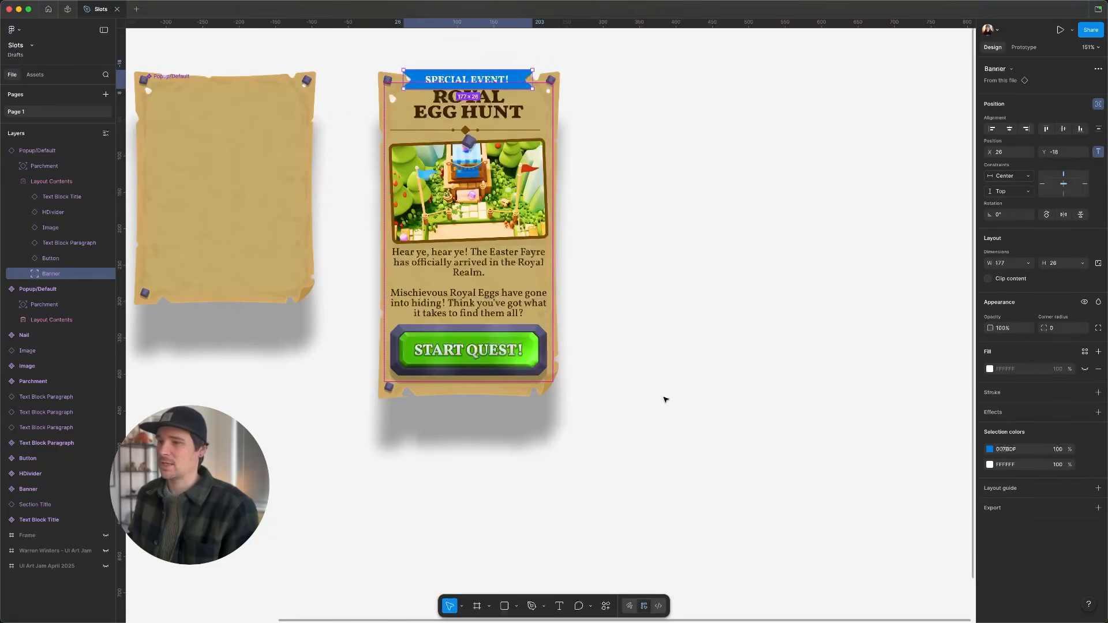
{"action": "left_click_drag", "start_coordinate": [690, 336], "coordinate": [662, 373]}
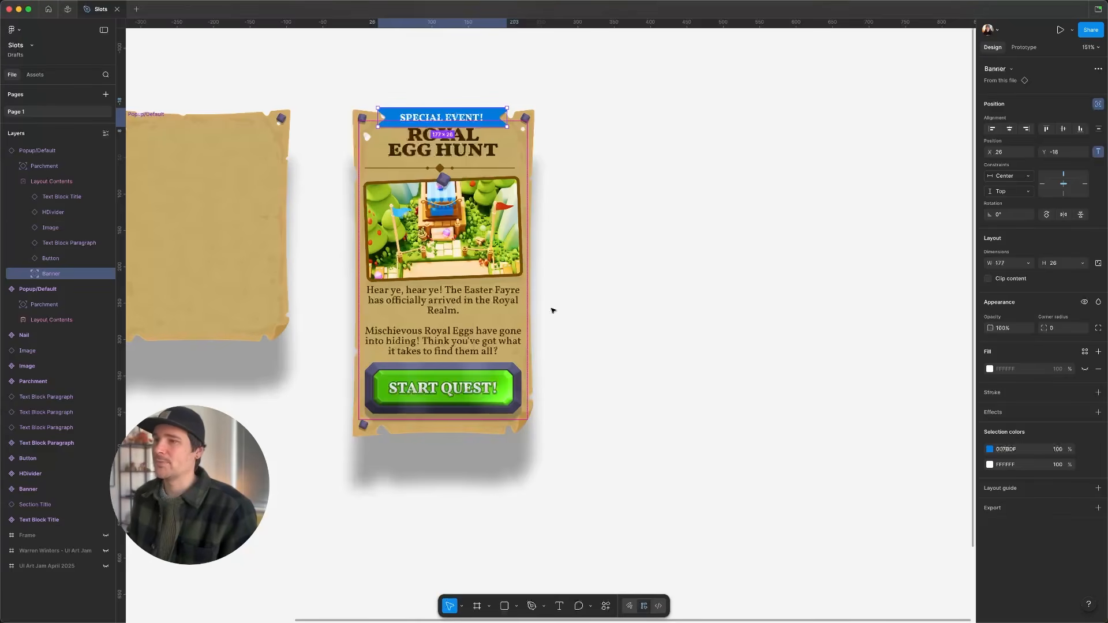
- Duplicate the popup instance to its right and delete the Banner from the copy
{"action": "left_click", "coordinate": [52, 227]}
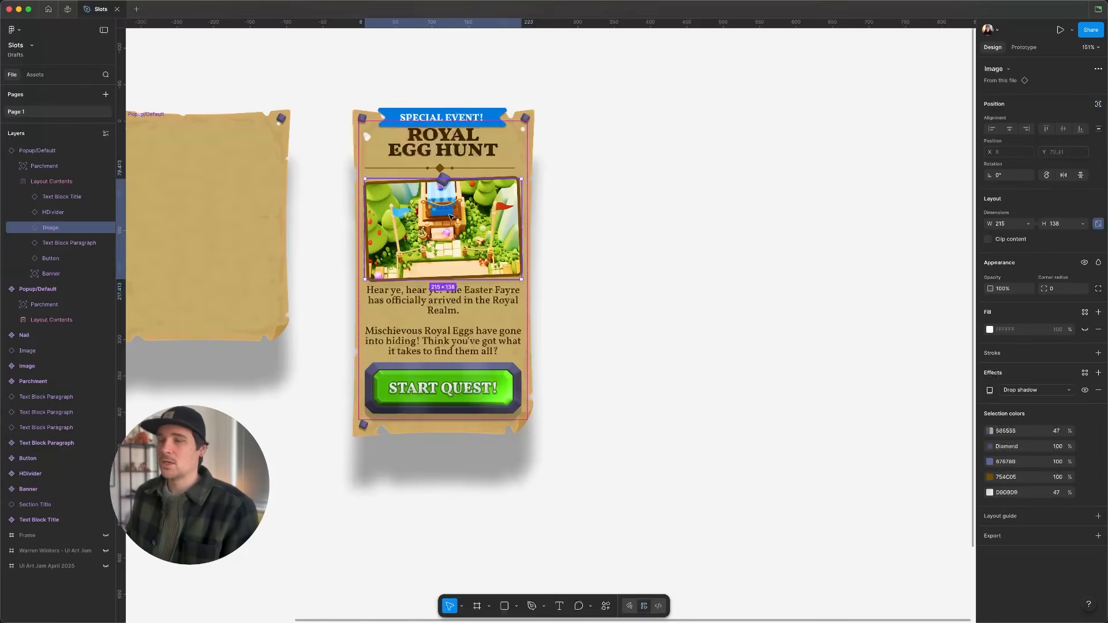
{"action": "left_click", "coordinate": [36, 154]}
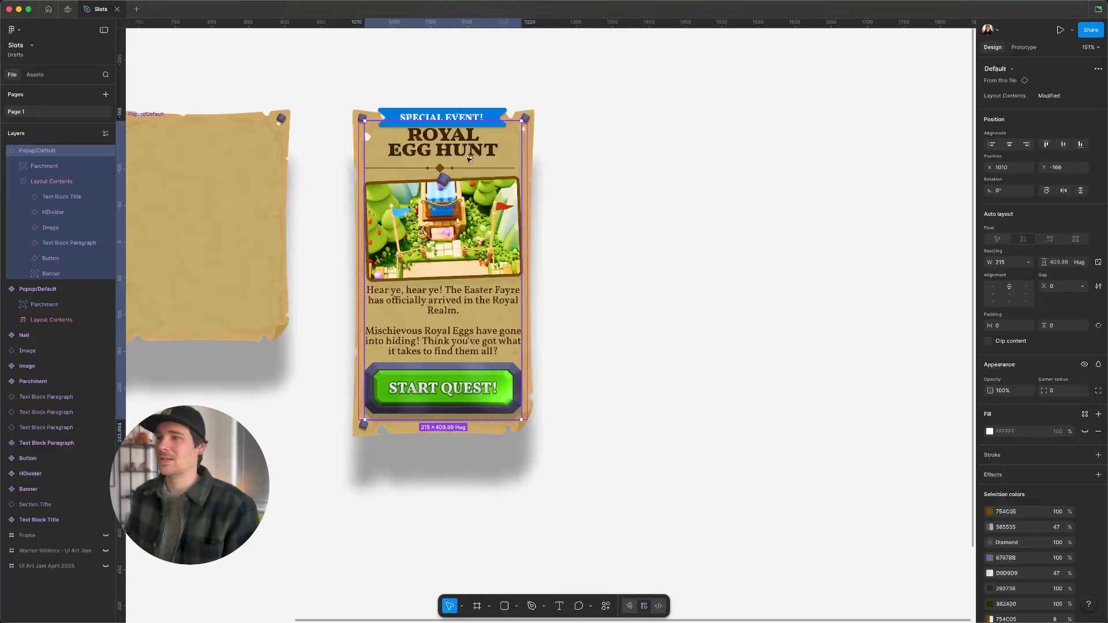
{"action": "left_click_drag", "start_coordinate": [469, 158], "coordinate": [671, 127]}
{"action": "double_click", "coordinate": [671, 127]}
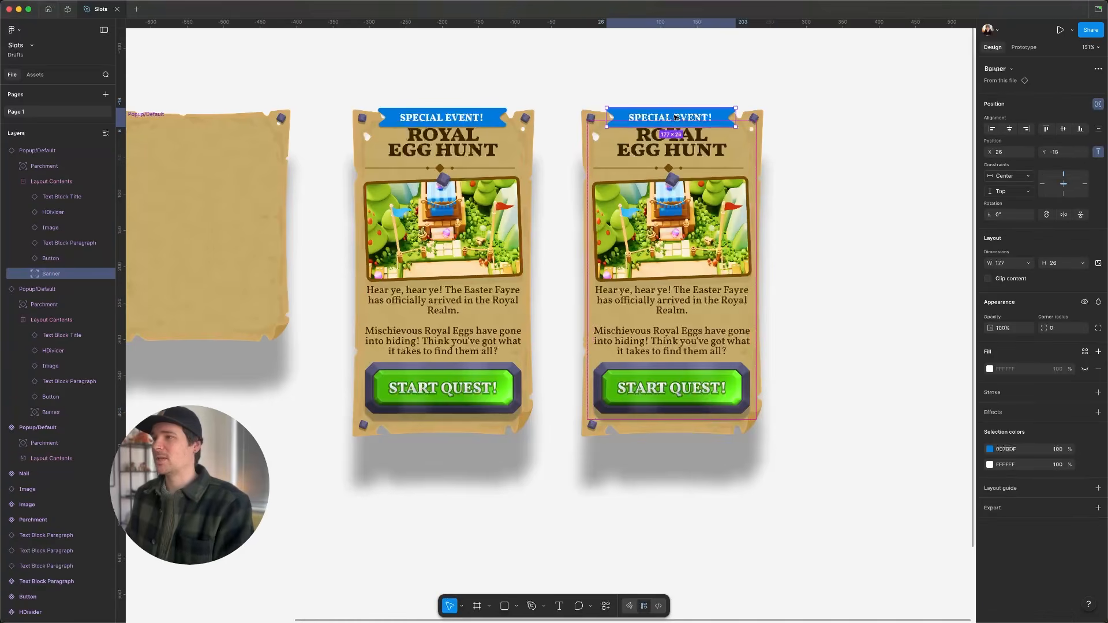
{"action": "key", "text": "Delete"}
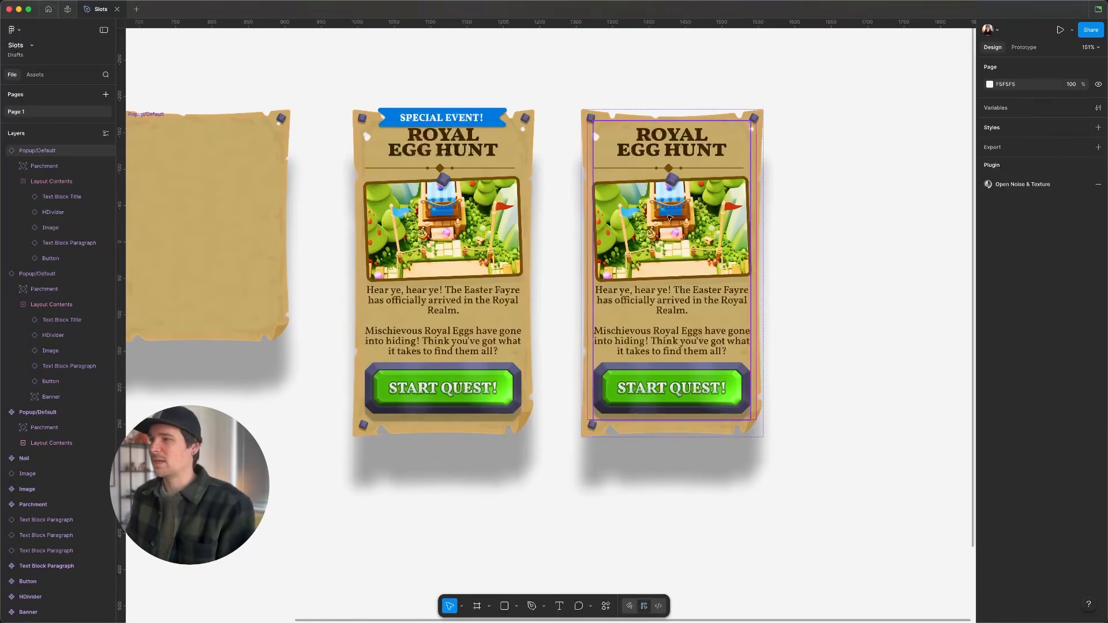
- Delete the HDivider from the copied popup's Layout Contents slot
{"action": "left_click", "coordinate": [661, 393]}
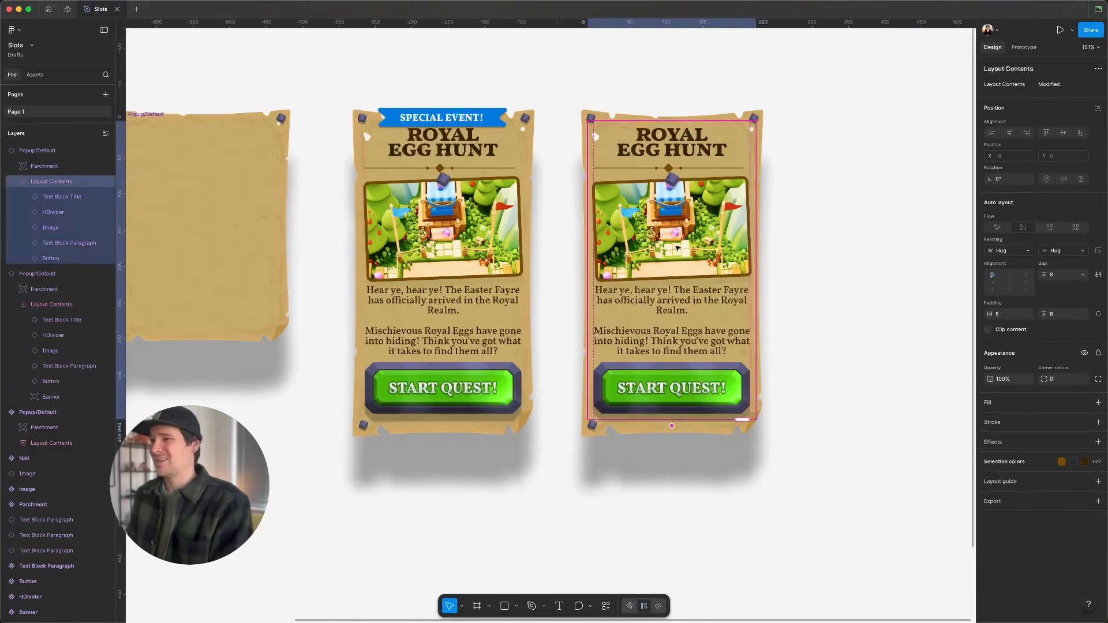
{"action": "left_click", "coordinate": [671, 166]}
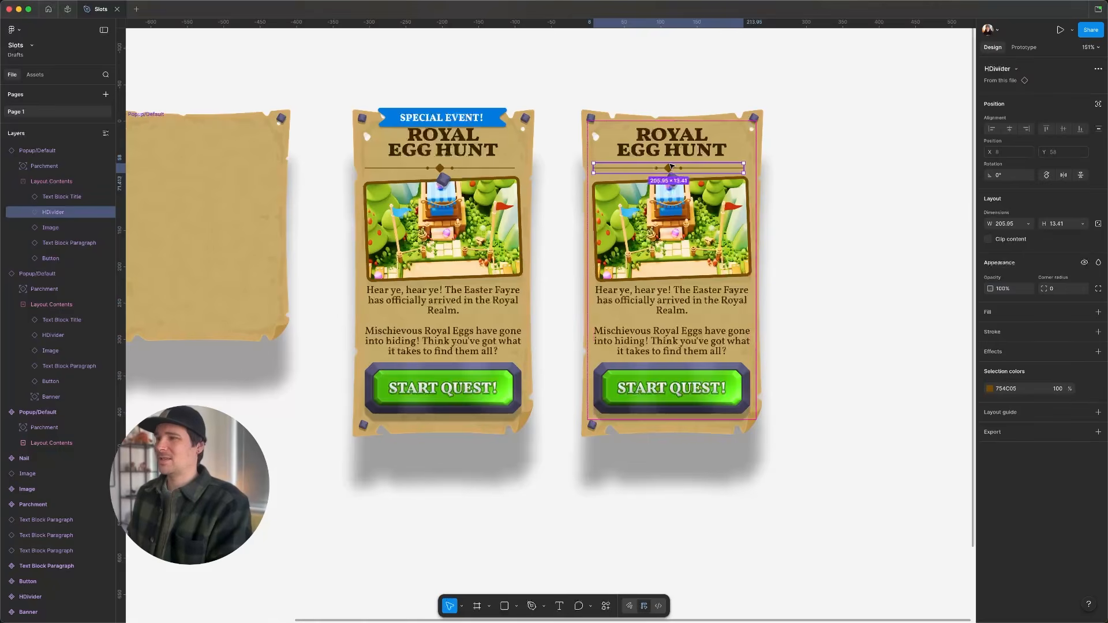
{"action": "key", "text": "Delete"}
- Duplicate that popup to the right and delete the Button from the new copy
{"action": "scroll", "coordinate": [748, 268], "scroll_direction": "right", "scroll_amount": 5}
{"action": "left_click_drag", "start_coordinate": [531, 233], "coordinate": [733, 226]}
{"action": "scroll", "coordinate": [733, 226], "scroll_direction": "right", "scroll_amount": 3}
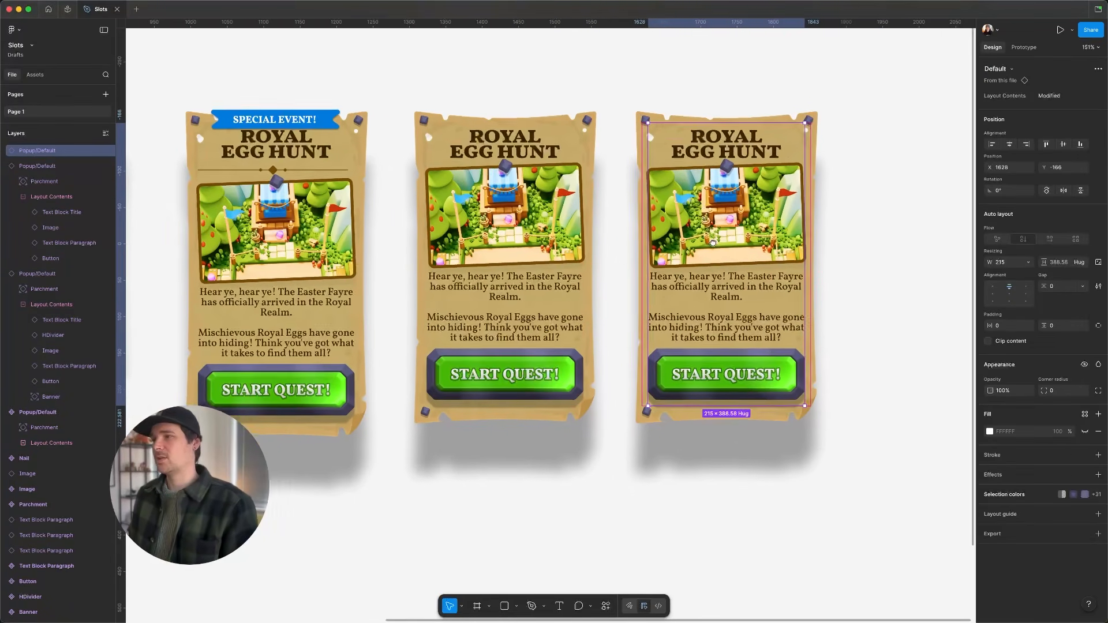
{"action": "double_click", "coordinate": [671, 267]}
{"action": "double_click", "coordinate": [670, 272]}
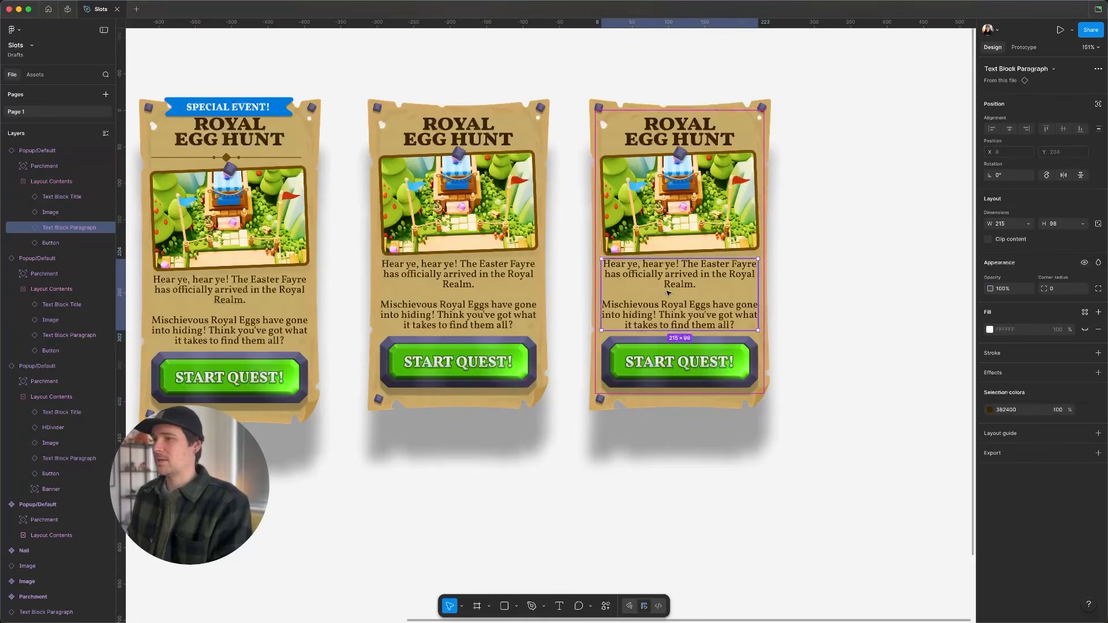
{"action": "key", "text": "Tab"}
{"action": "key", "text": "Delete"}
- Duplicate the third popup directly below it
{"action": "scroll", "coordinate": [847, 300], "scroll_direction": "right", "scroll_amount": 5}
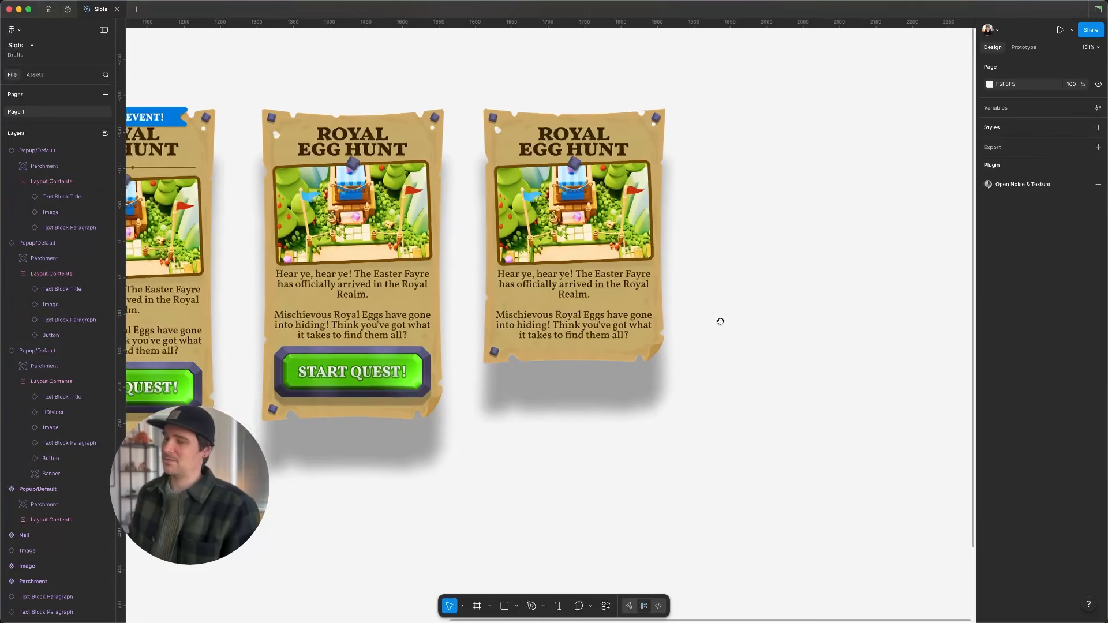
{"action": "left_click", "coordinate": [532, 297]}
{"action": "left_click_drag", "start_coordinate": [532, 296], "coordinate": [531, 587]}
- Move the Text Block Paragraph above the Image in the lower popup's slot
{"action": "scroll", "coordinate": [751, 237], "scroll_direction": "down", "scroll_amount": 5}
{"action": "scroll", "coordinate": [751, 237], "scroll_direction": "left", "scroll_amount": 5}
{"action": "scroll", "coordinate": [752, 237], "scroll_direction": "up", "scroll_amount": 3}
{"action": "scroll", "coordinate": [752, 236], "scroll_direction": "left", "scroll_amount": 2}
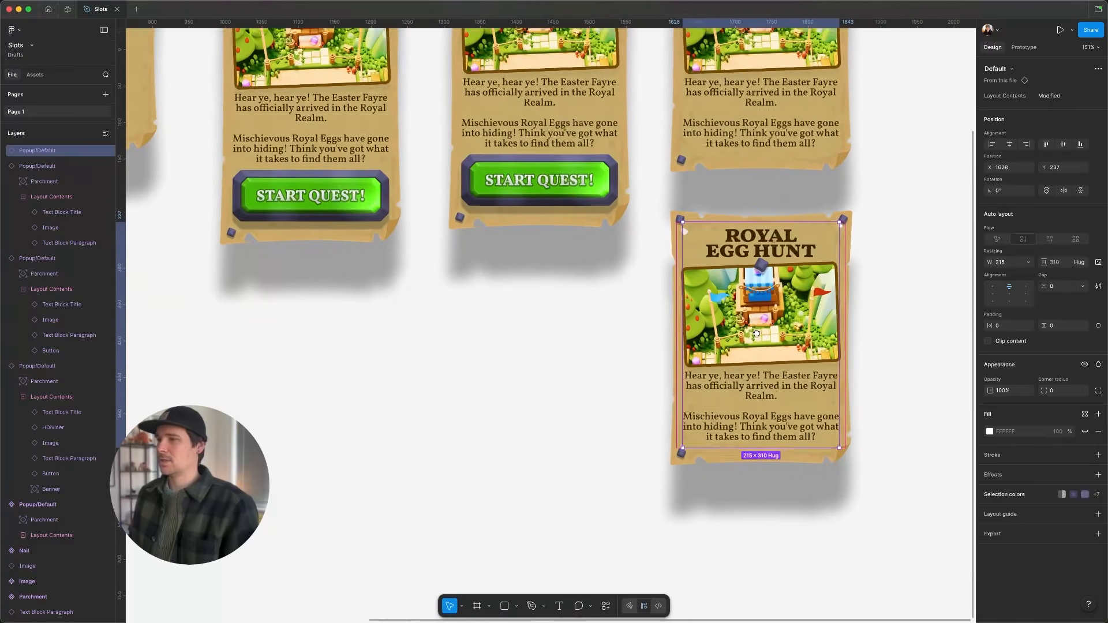
{"action": "double_click", "coordinate": [758, 391]}
{"action": "key", "text": "Up"}
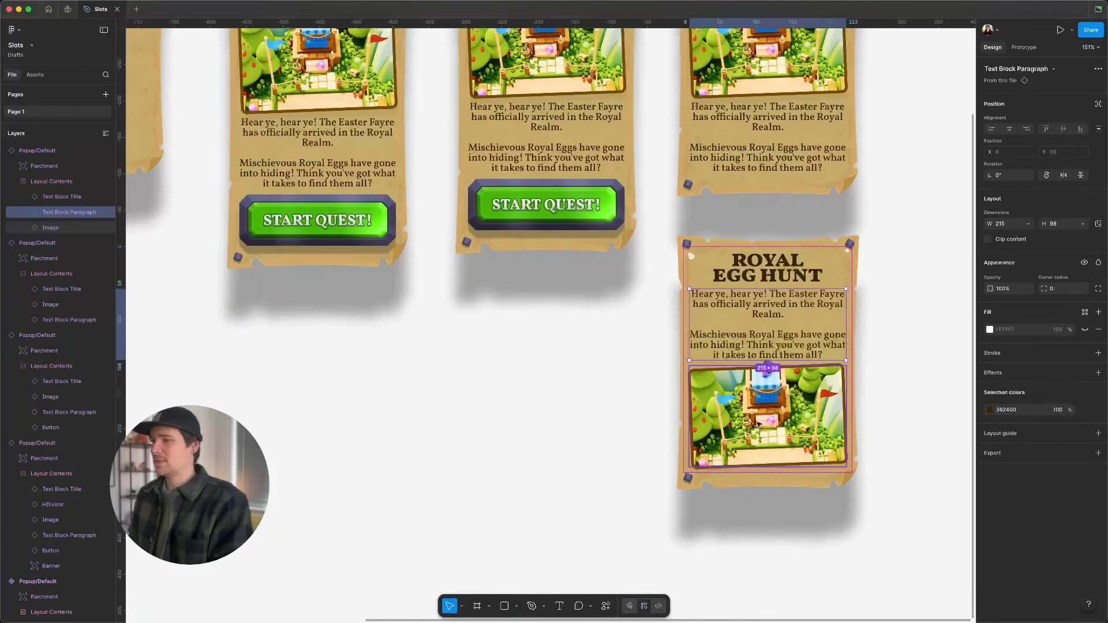
- Add a Text Block Paragraph and a Button instance to the lower popup's slot from its preferred instances
{"action": "left_click", "coordinate": [819, 433]}
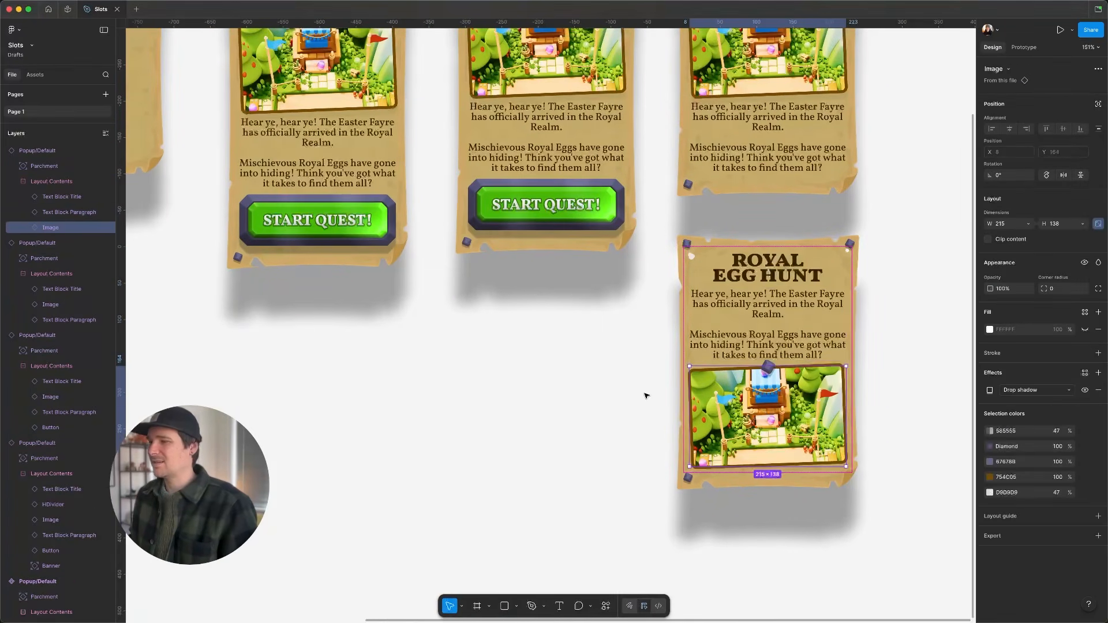
{"action": "left_click", "coordinate": [24, 184]}
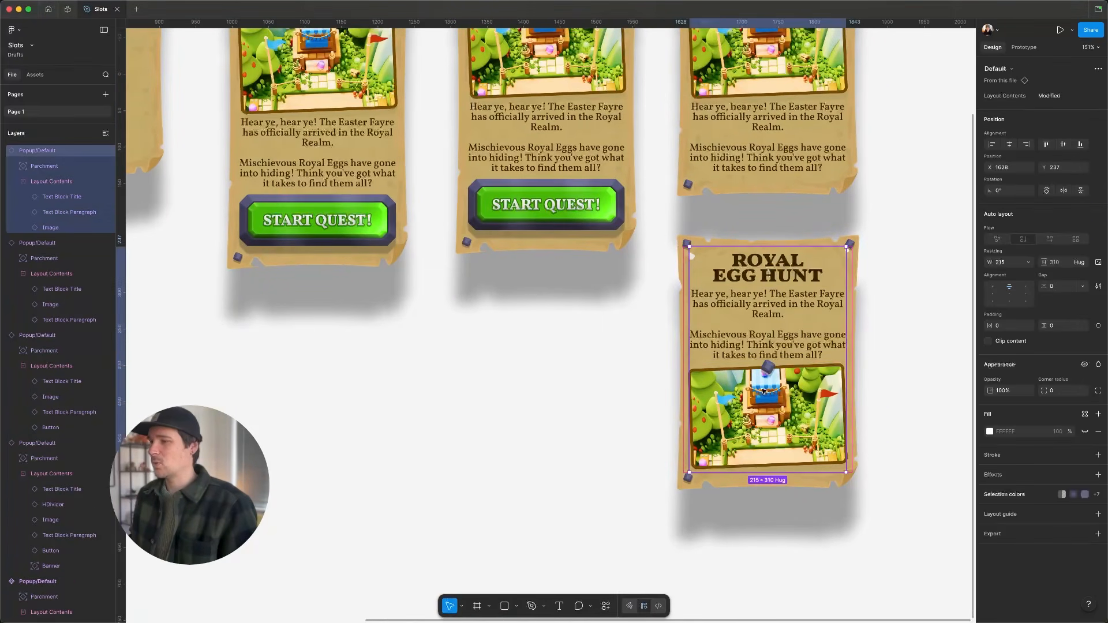
{"action": "left_click", "coordinate": [23, 185]}
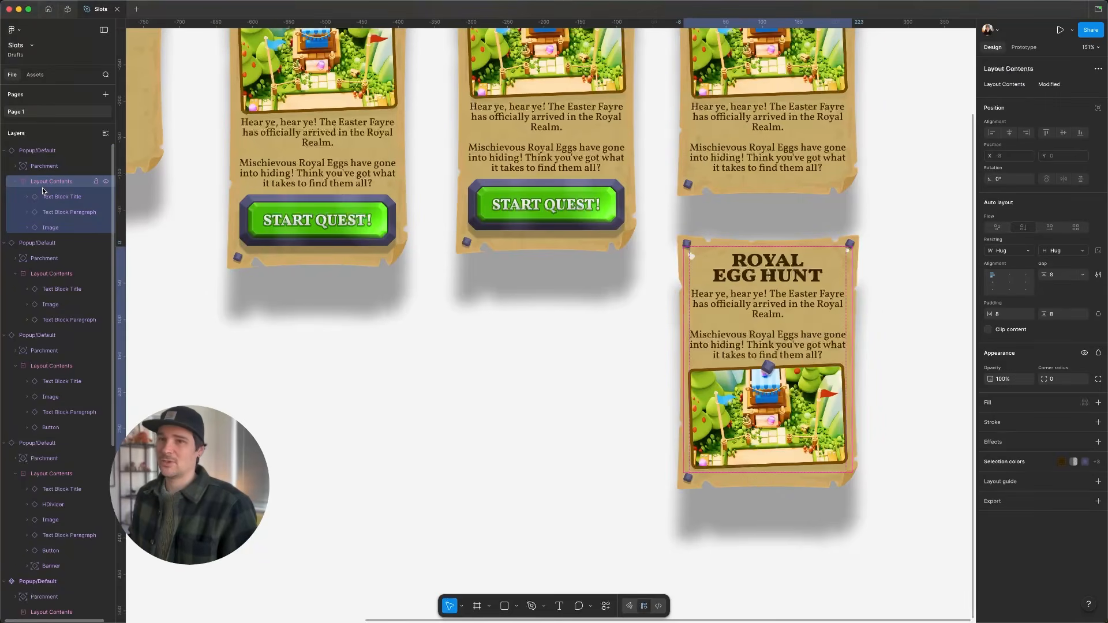
{"action": "left_click", "coordinate": [767, 479]}
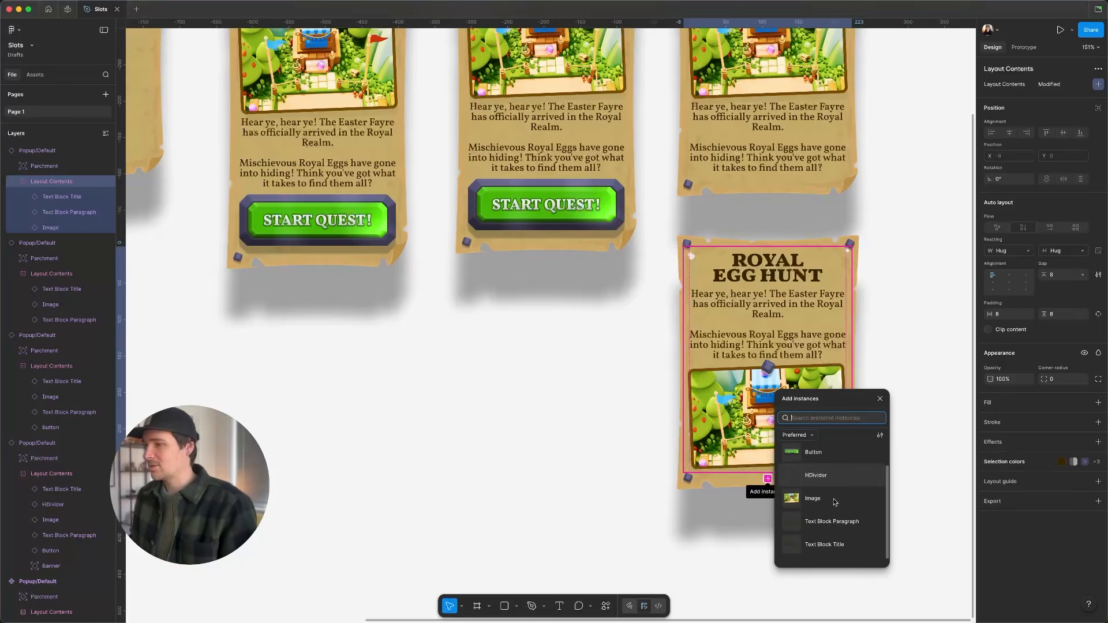
{"action": "left_click", "coordinate": [795, 522]}
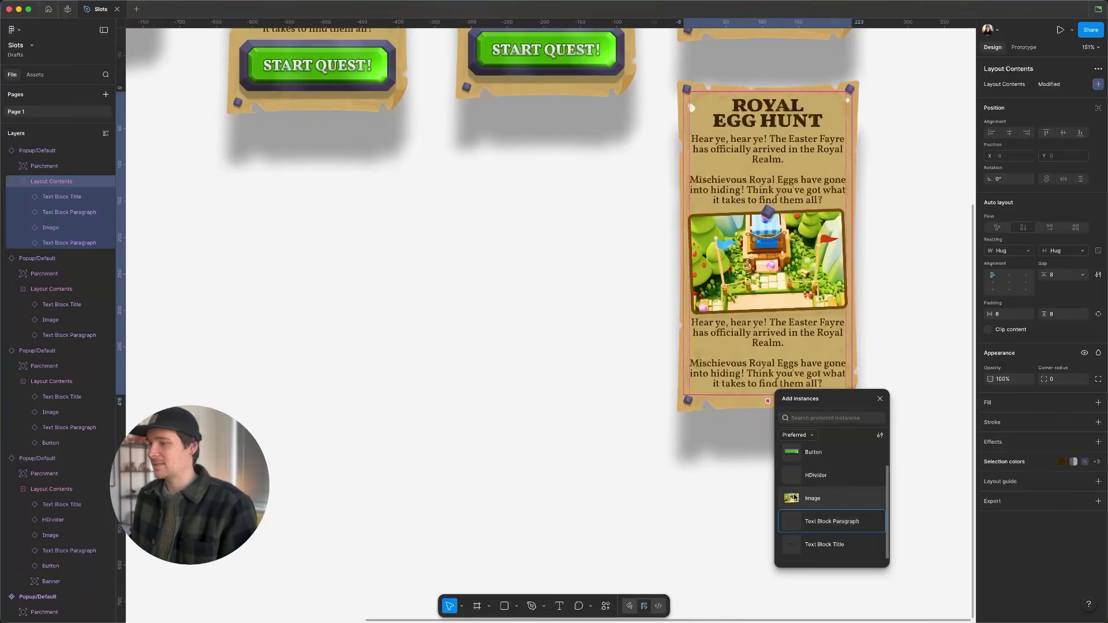
{"action": "left_click", "coordinate": [808, 452]}
{"action": "left_click", "coordinate": [581, 401]}
- Duplicate the lower popup to the left, beneath the second popup
{"action": "scroll", "coordinate": [598, 464], "scroll_direction": "up", "scroll_amount": 3}
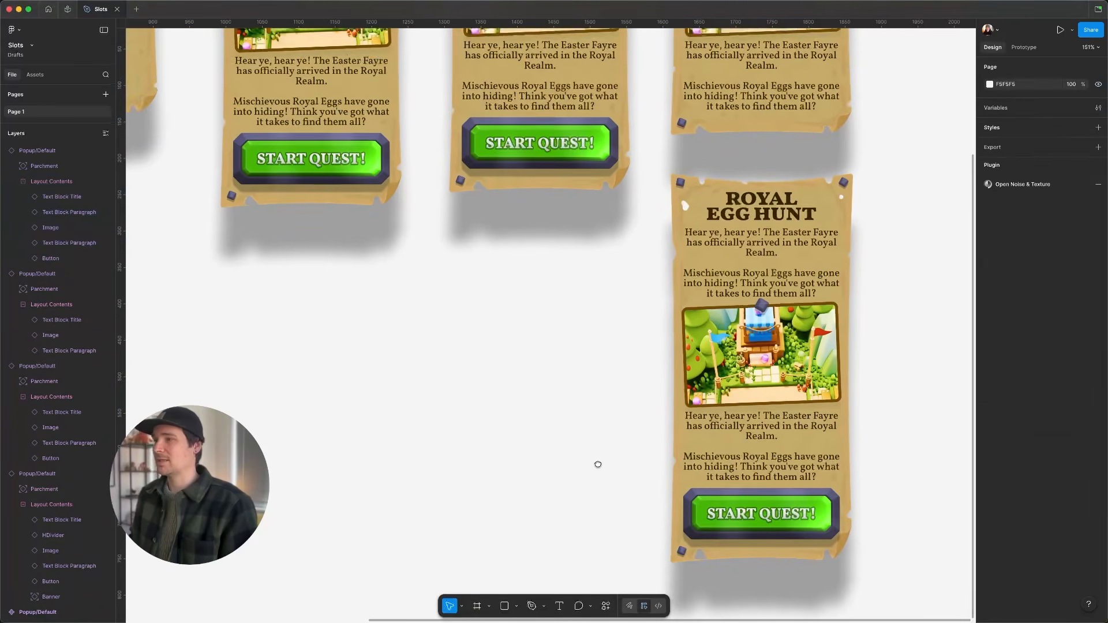
{"action": "scroll", "coordinate": [598, 464], "scroll_direction": "down", "scroll_amount": 3}
{"action": "scroll", "coordinate": [594, 452], "scroll_direction": "down", "scroll_amount": 5}
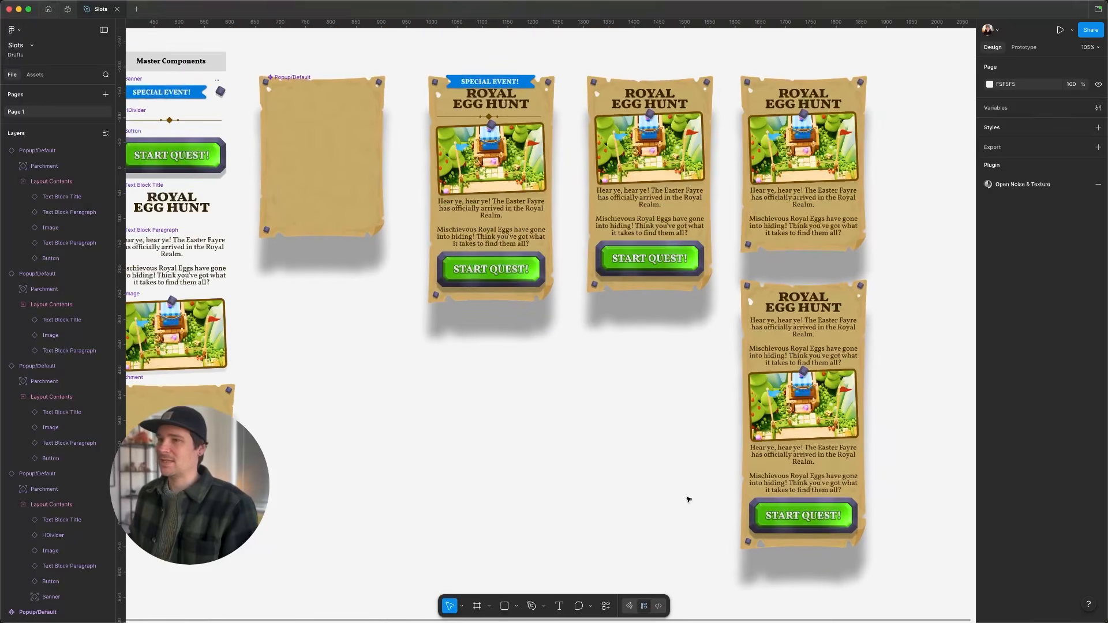
{"action": "left_click", "coordinate": [817, 327]}
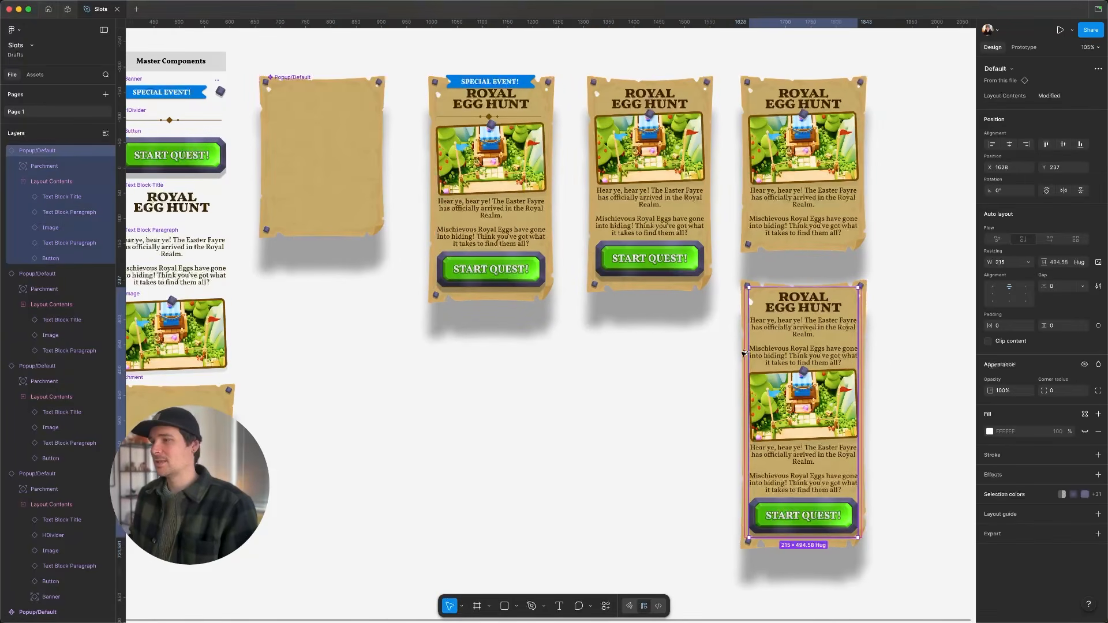
{"action": "left_click_drag", "start_coordinate": [821, 361], "coordinate": [668, 406]}
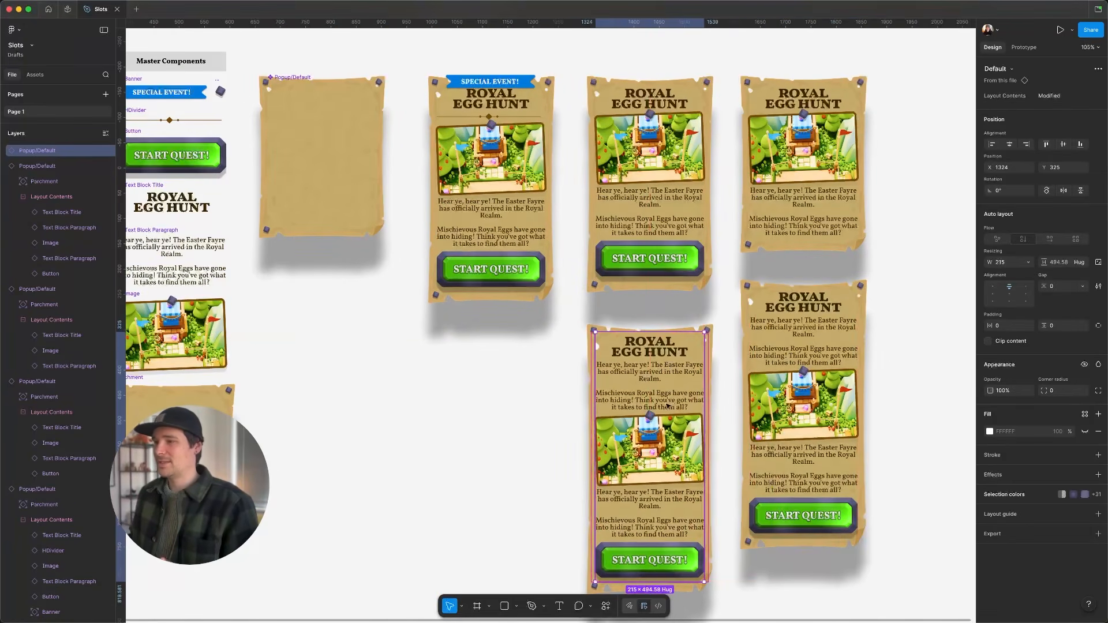
- Delete the Image from the new popup's slot
{"action": "double_click", "coordinate": [658, 453]}
{"action": "left_click", "coordinate": [658, 453]}
{"action": "key", "text": "Delete"}
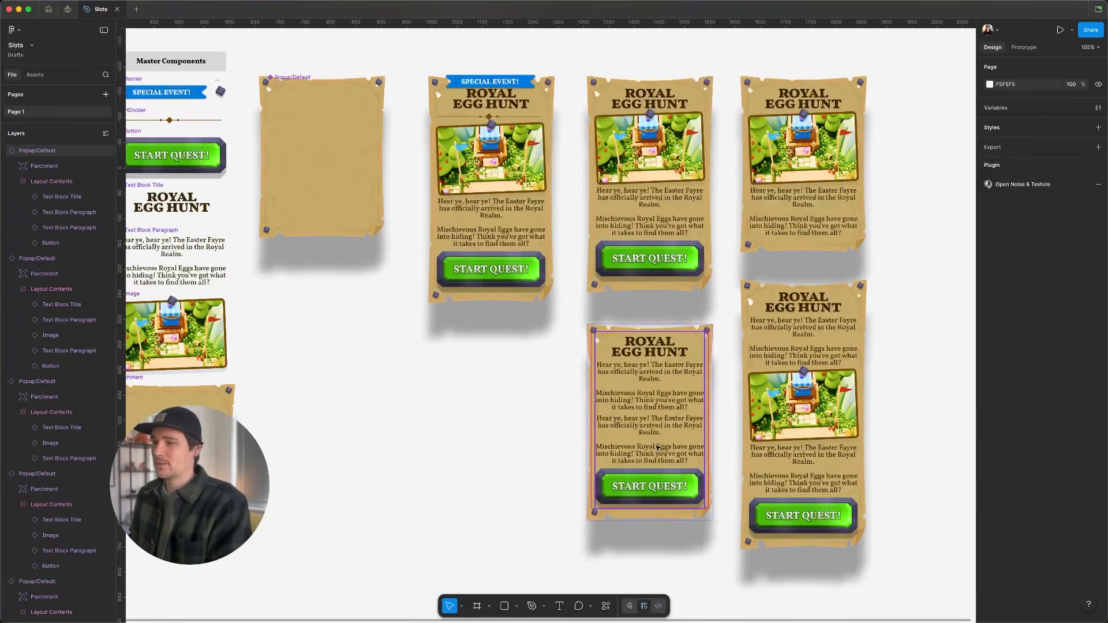
- Delete the Button from the new popup's slot
{"action": "left_click", "coordinate": [657, 444]}
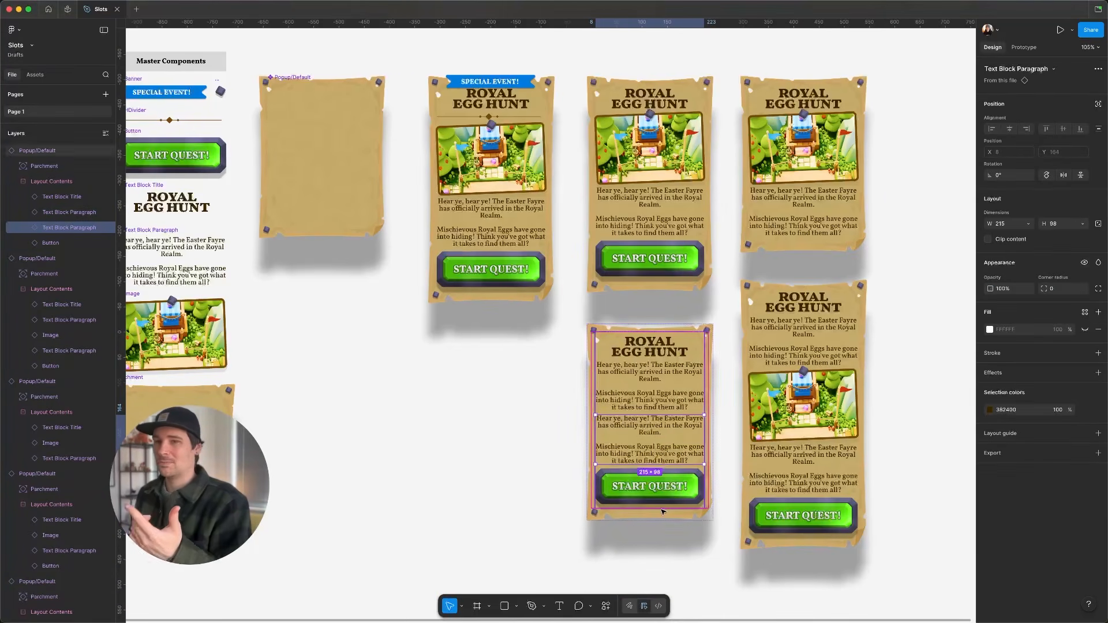
{"action": "left_click", "coordinate": [664, 490]}
{"action": "key", "text": "Delete"}
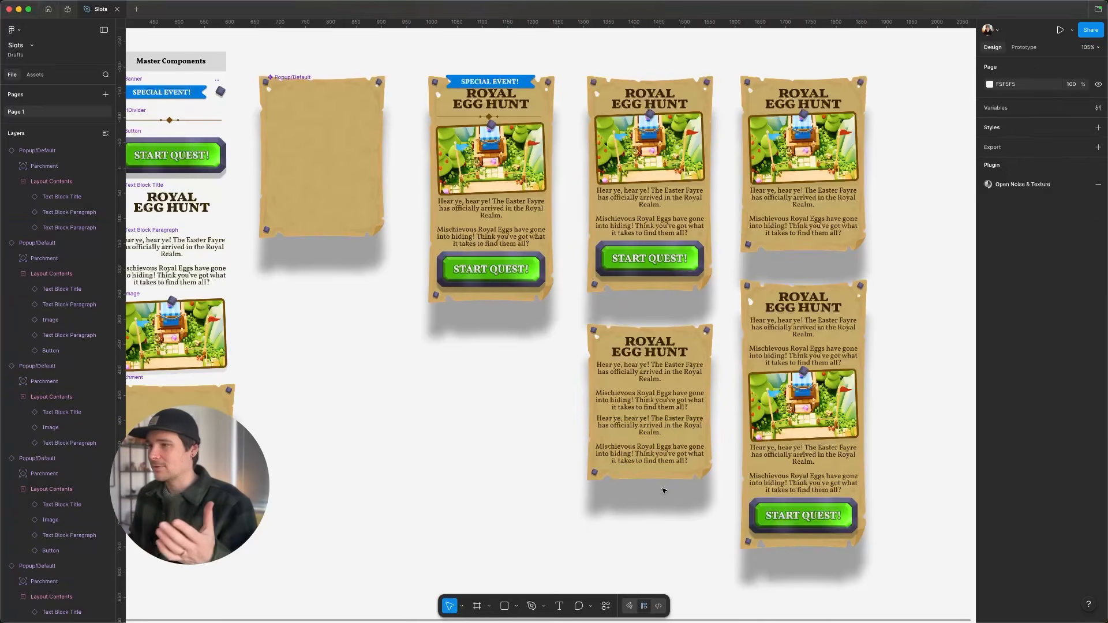